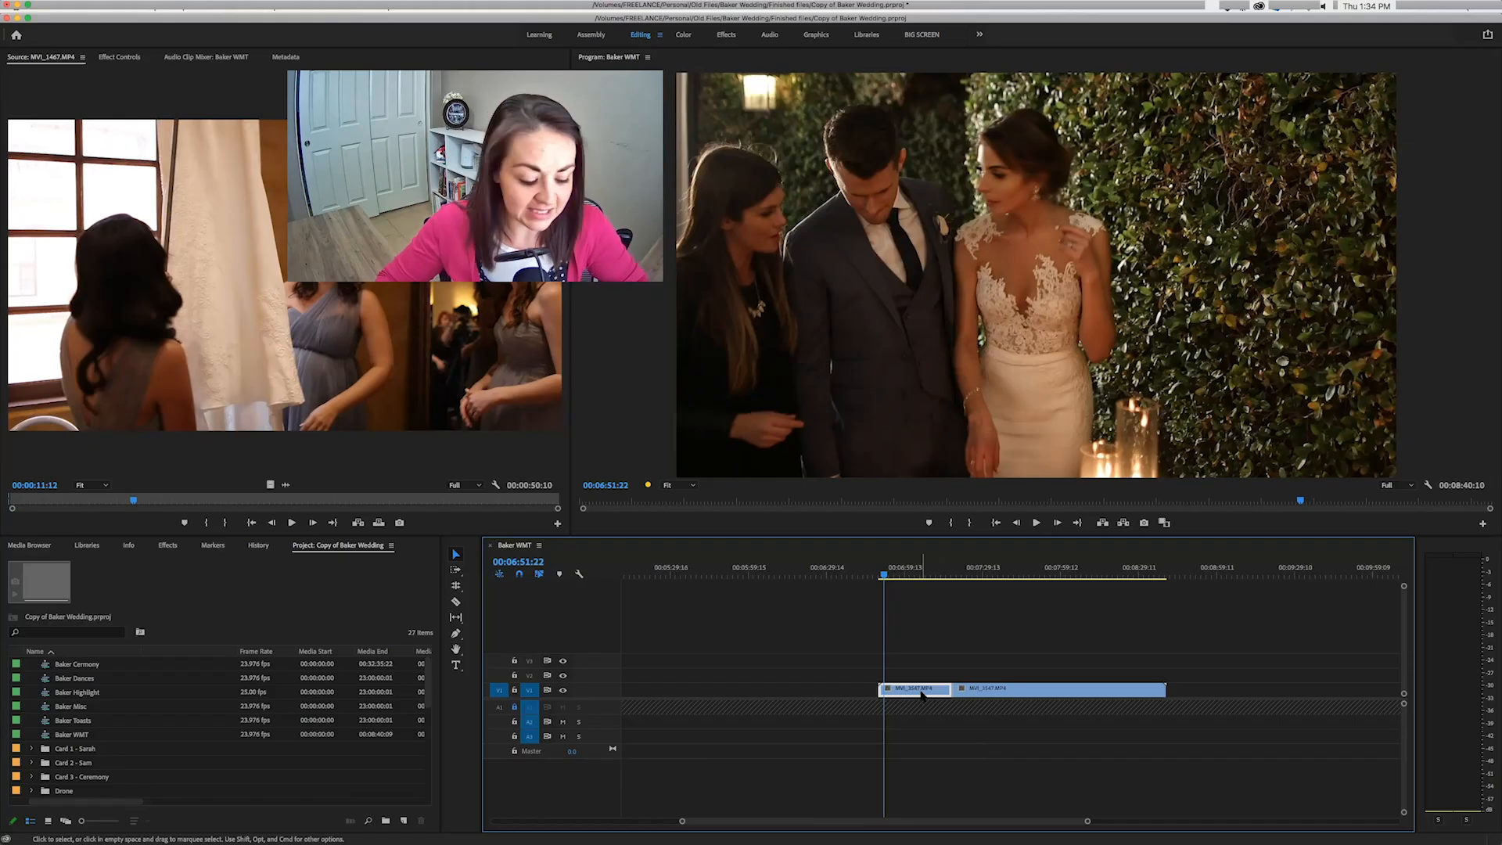
# - Delete the selected clip ahead of the cake-cutting clip and move the playhead to the cake-cutting clip's start
pyautogui.press('Delete')
pyautogui.press('Down')
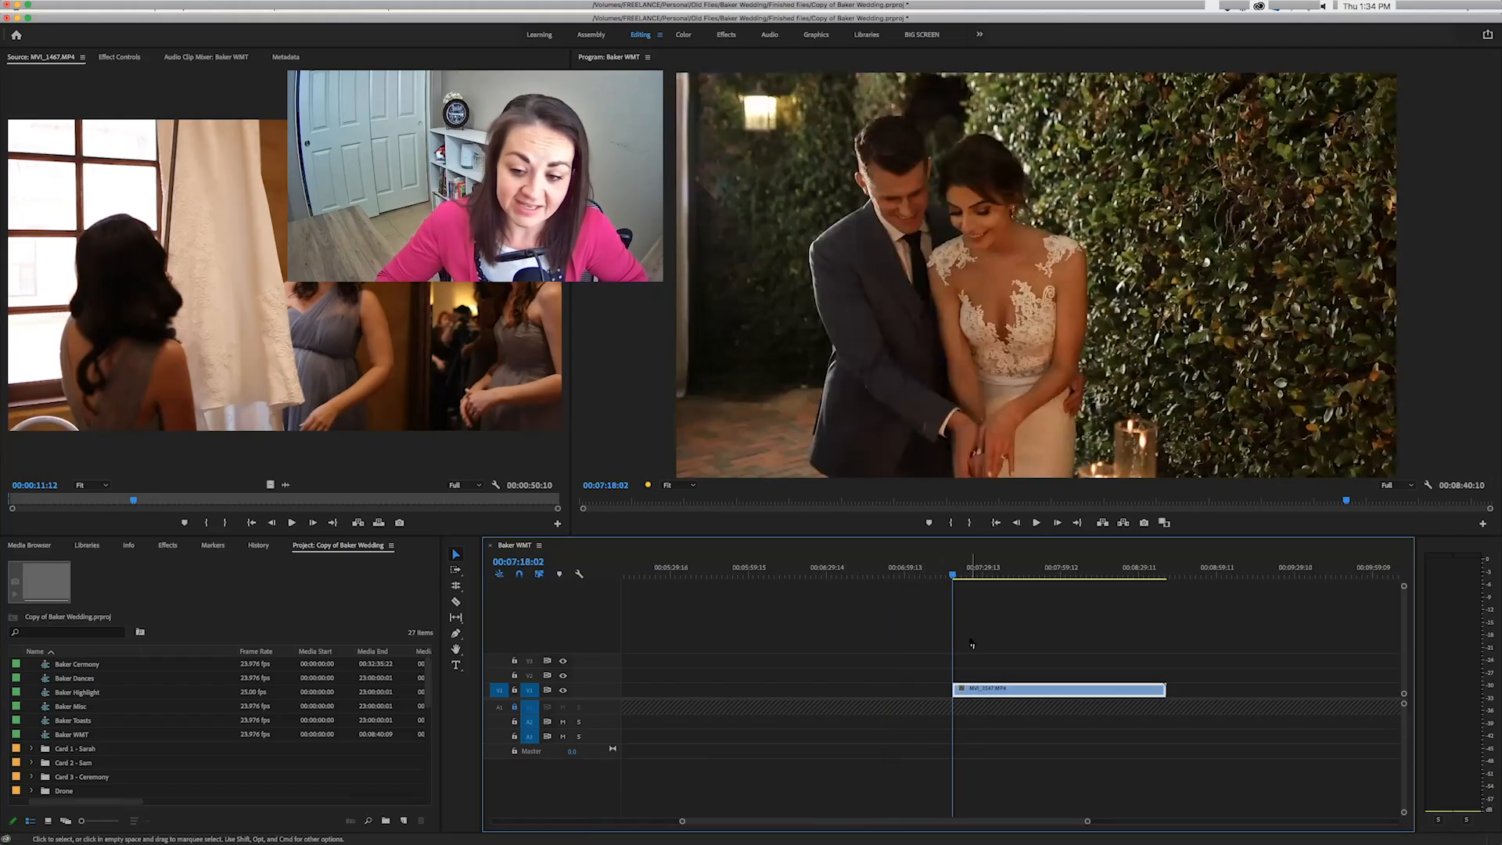
pyautogui.hscroll(3, 971, 644)
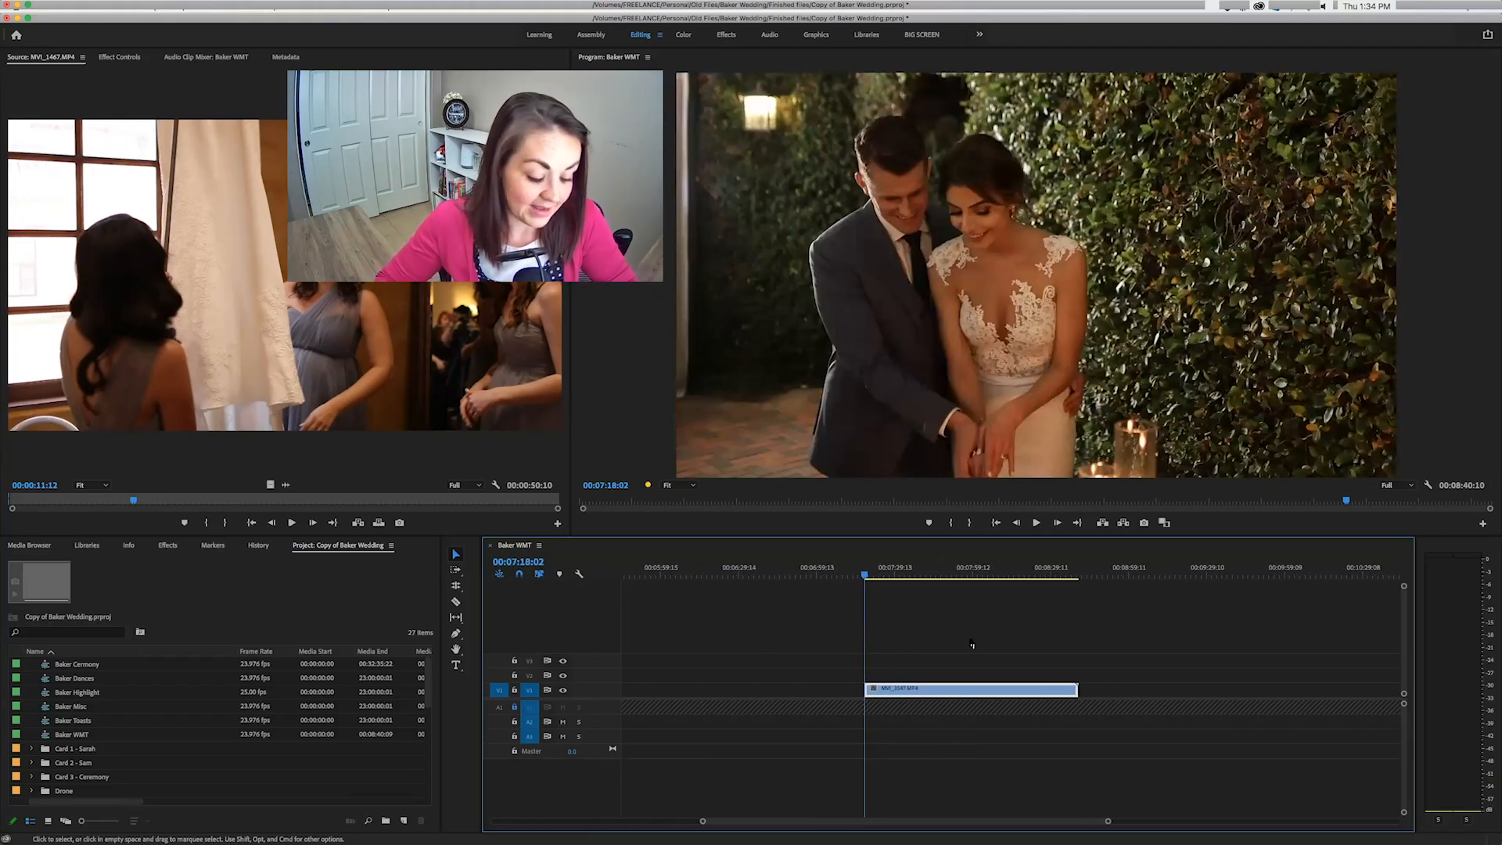
# - Find the moment just before the couple feed each other cake and split the clip there at 00:08:08:21
pyautogui.press('=')
pyautogui.hscroll(3, 971, 643)
pyautogui.hscroll(1, 972, 643)
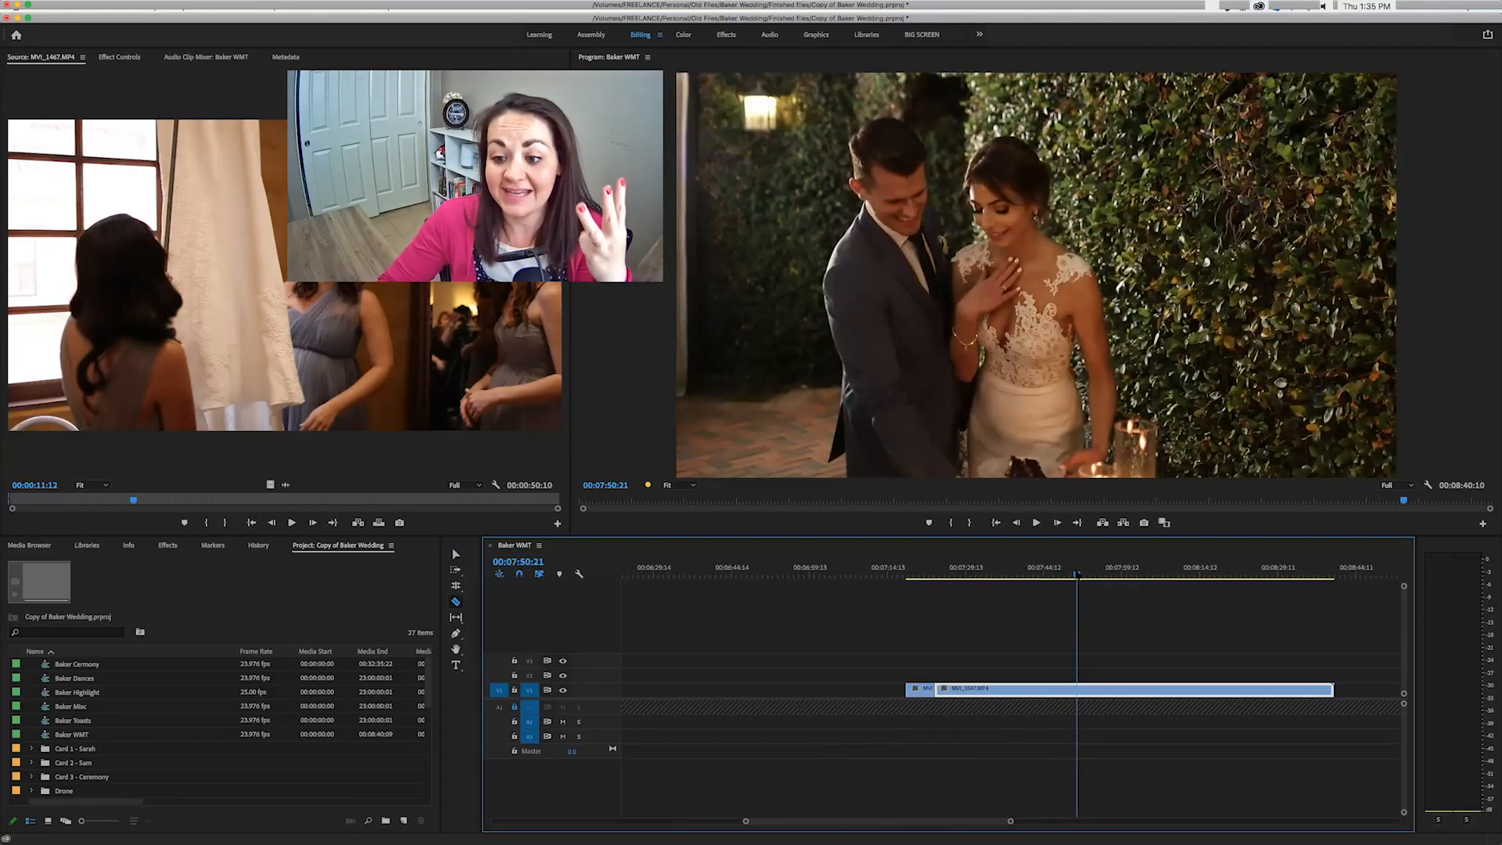
pyautogui.moveTo(1081, 577)
pyautogui.mouseDown()
pyautogui.moveTo(920, 579)
pyautogui.moveTo(1133, 577)
pyautogui.moveTo(1083, 577)
pyautogui.moveTo(1100, 578)
pyautogui.mouseUp()
pyautogui.hscroll(-5, 1133, 578)
pyautogui.hscroll(10, 1127, 580)
pyautogui.hscroll(-4, 1080, 581)
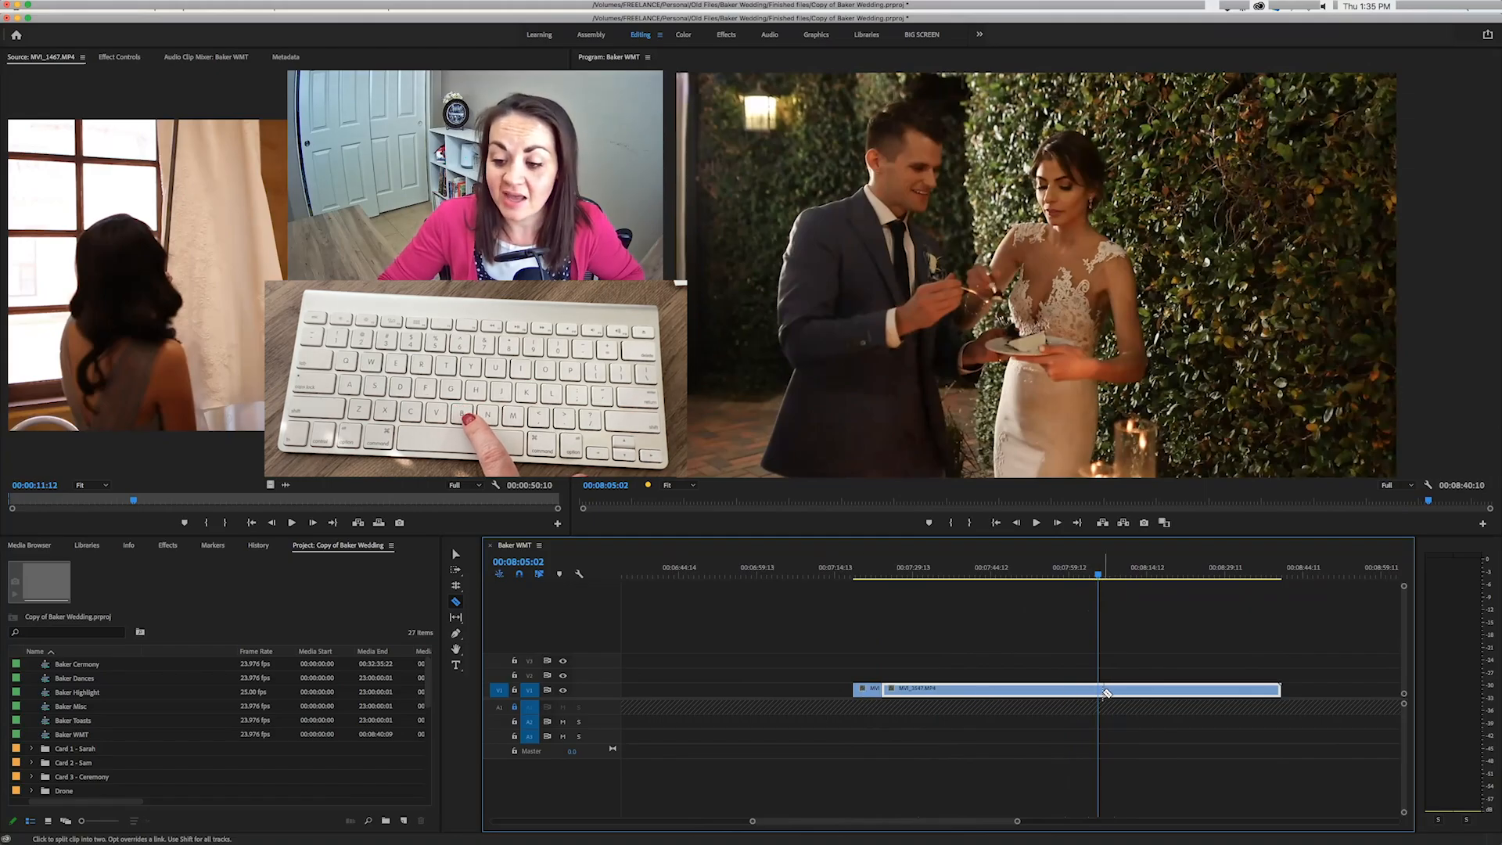
pyautogui.press('space')
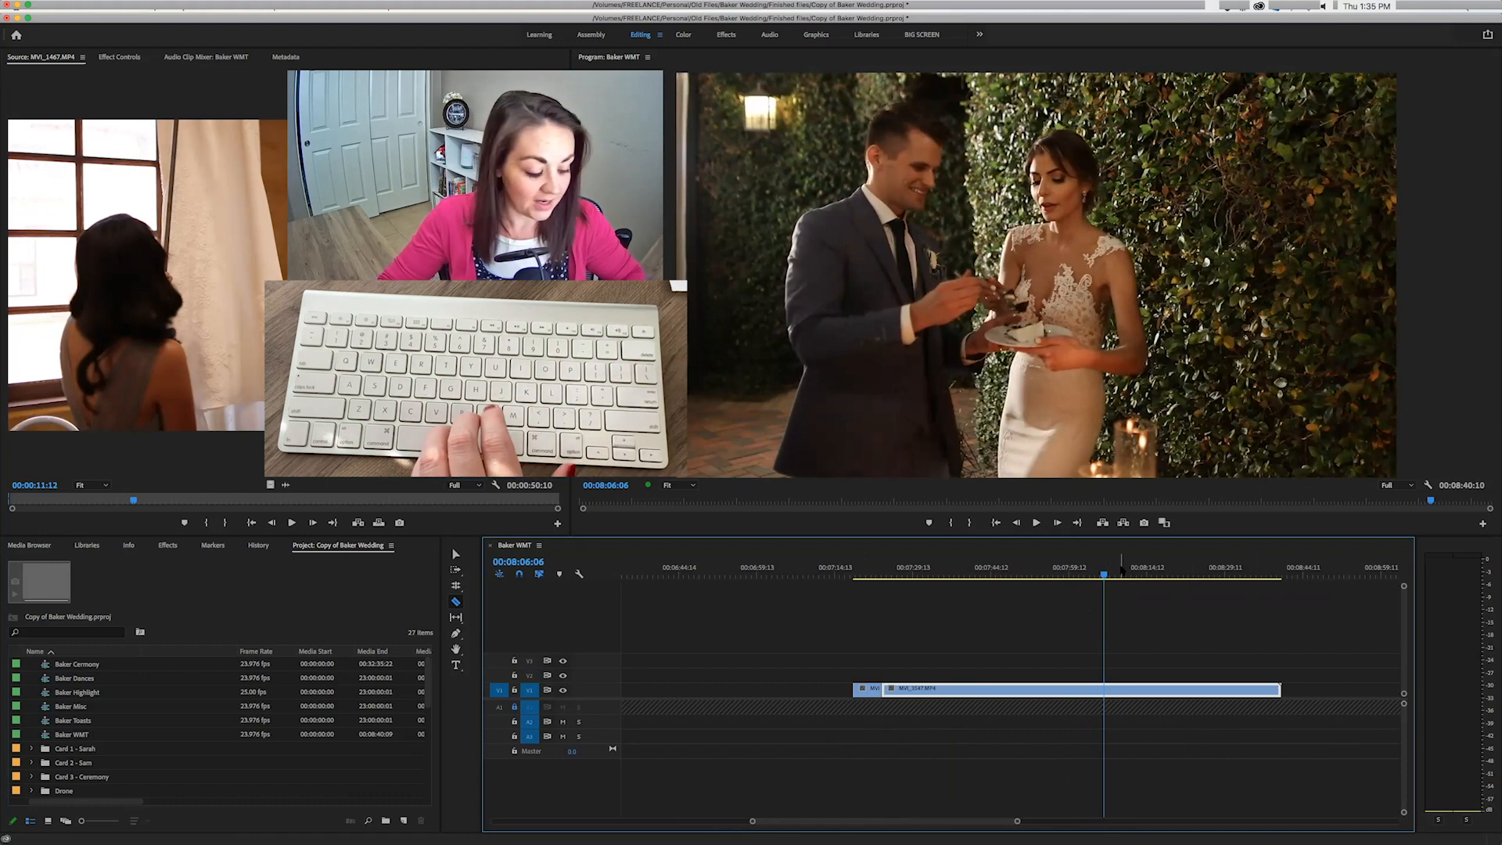
pyautogui.press('space')
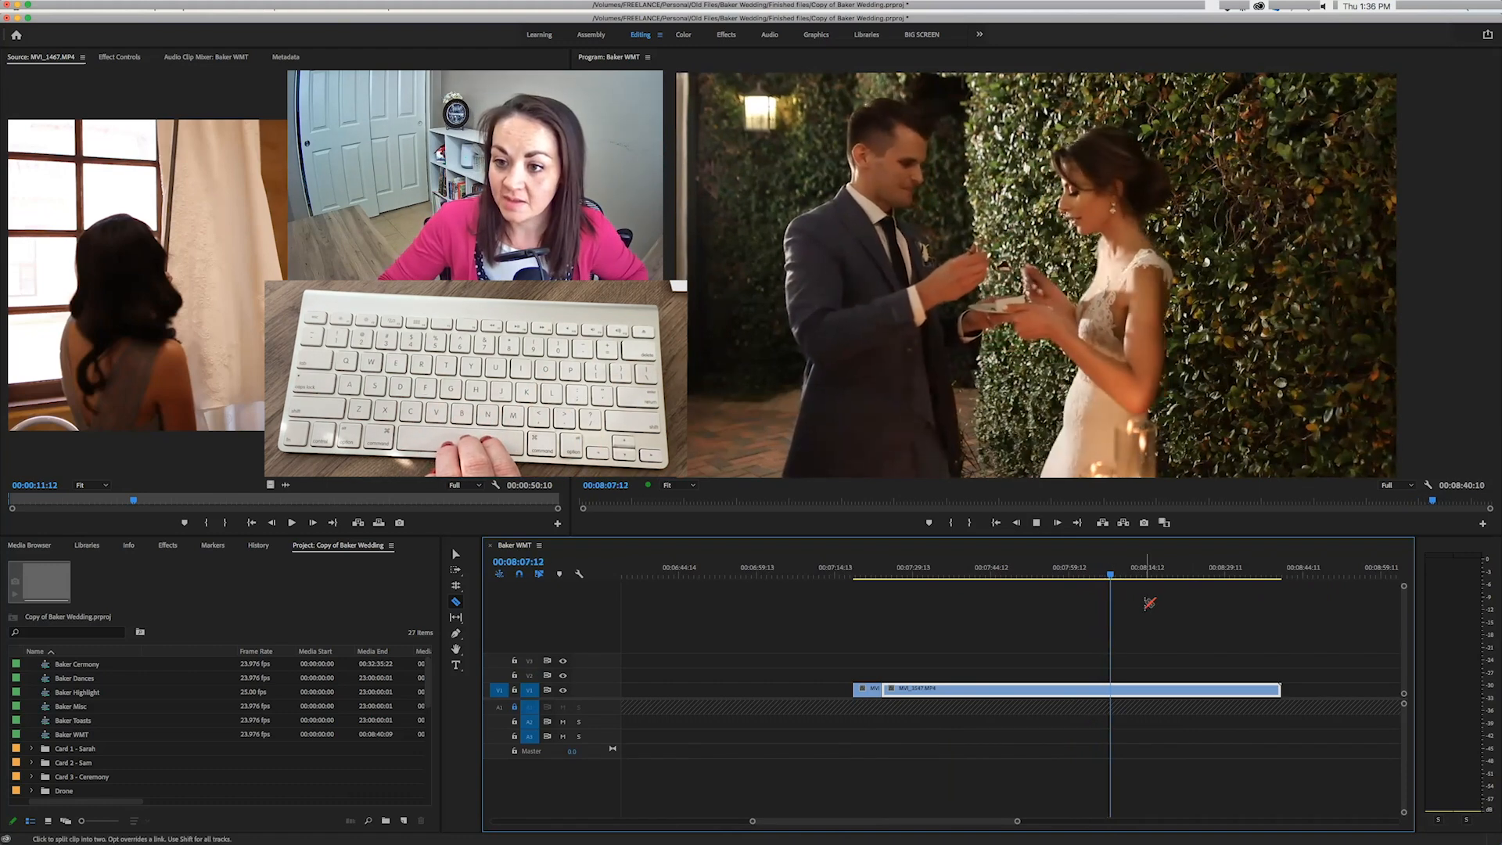
pyautogui.press('space')
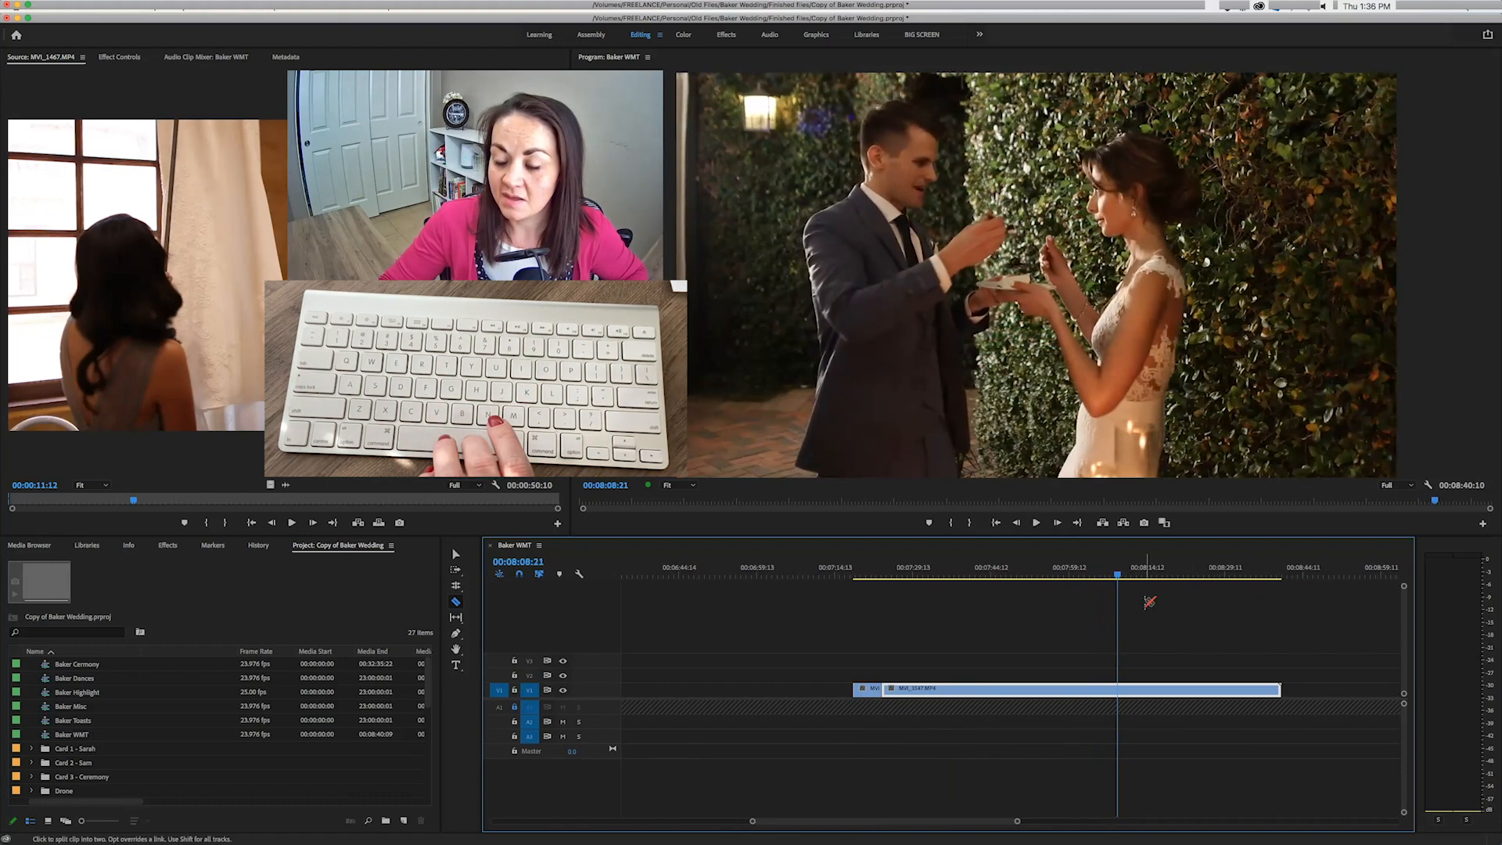
pyautogui.click(1123, 694)
pyautogui.press('v')
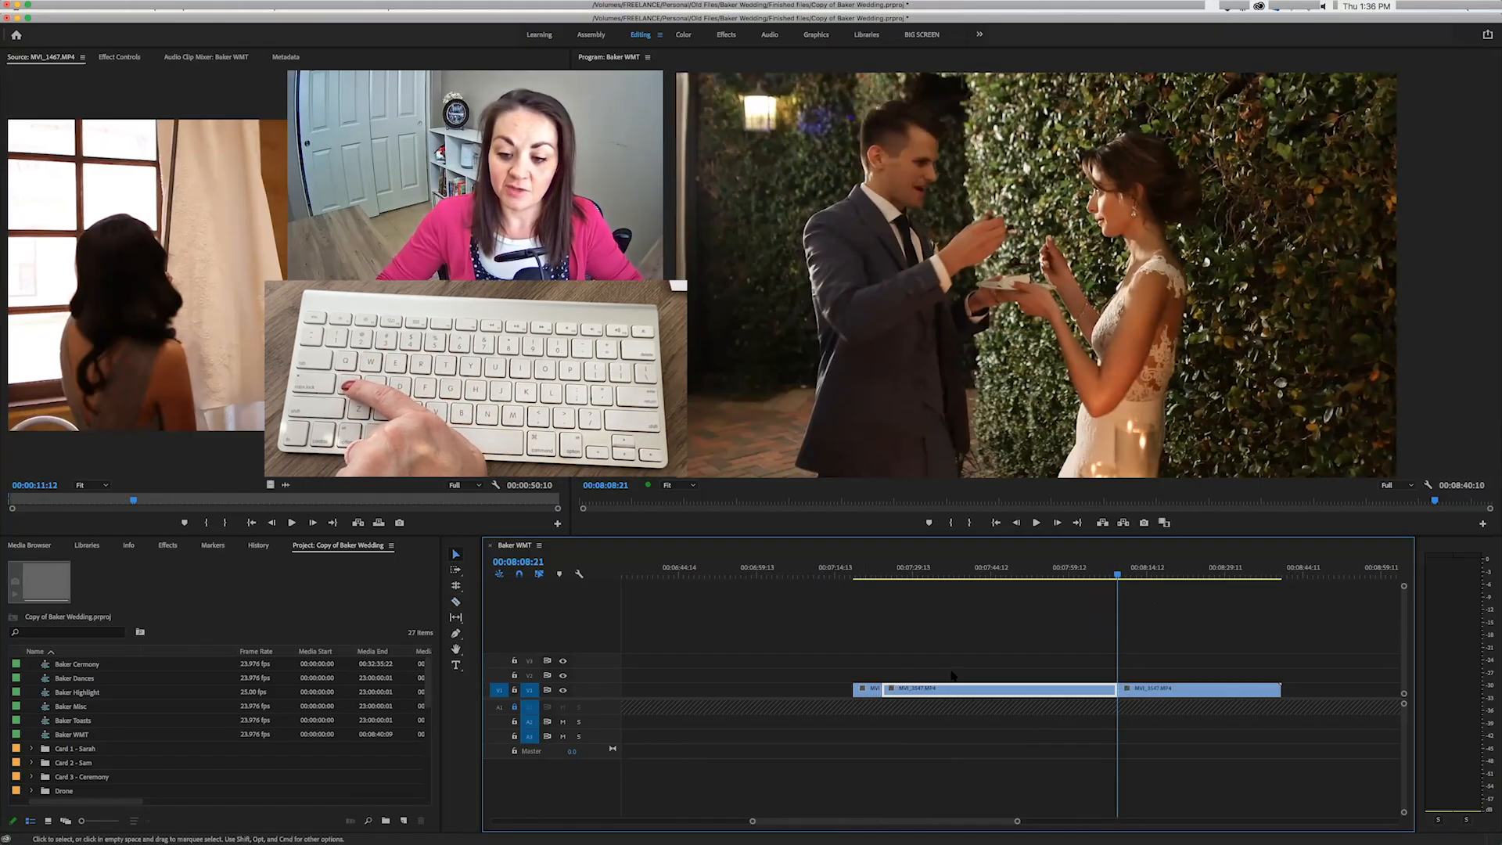
# - Delete the middle segment between the cake cutting and the feeding, and close the gap before the feeding segment
pyautogui.click(859, 569)
pyautogui.moveTo(859, 569); pyautogui.dragTo(874, 569)
pyautogui.click(1024, 692)
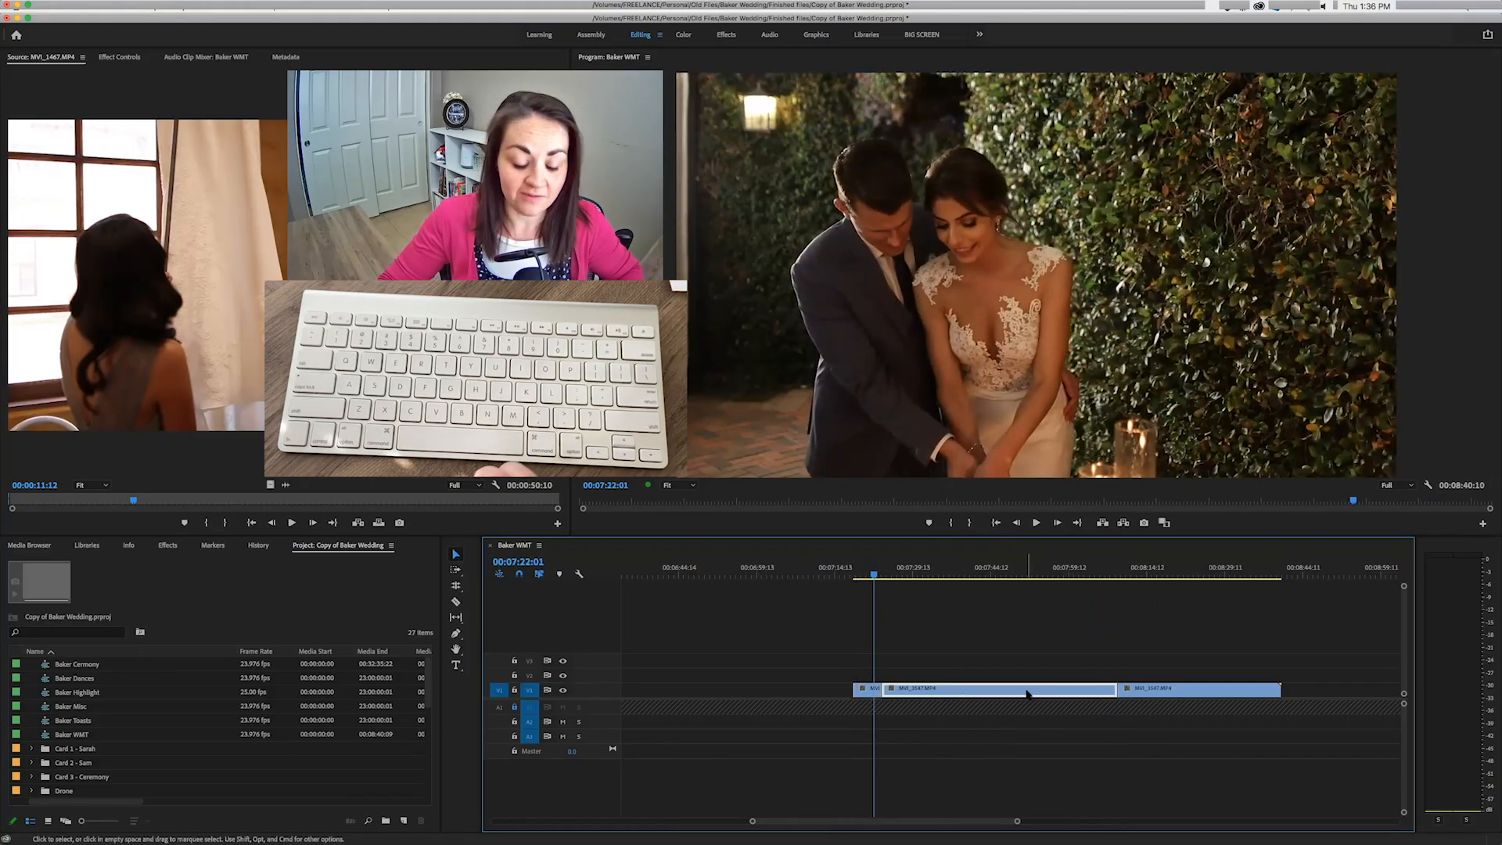
pyautogui.press('Delete')
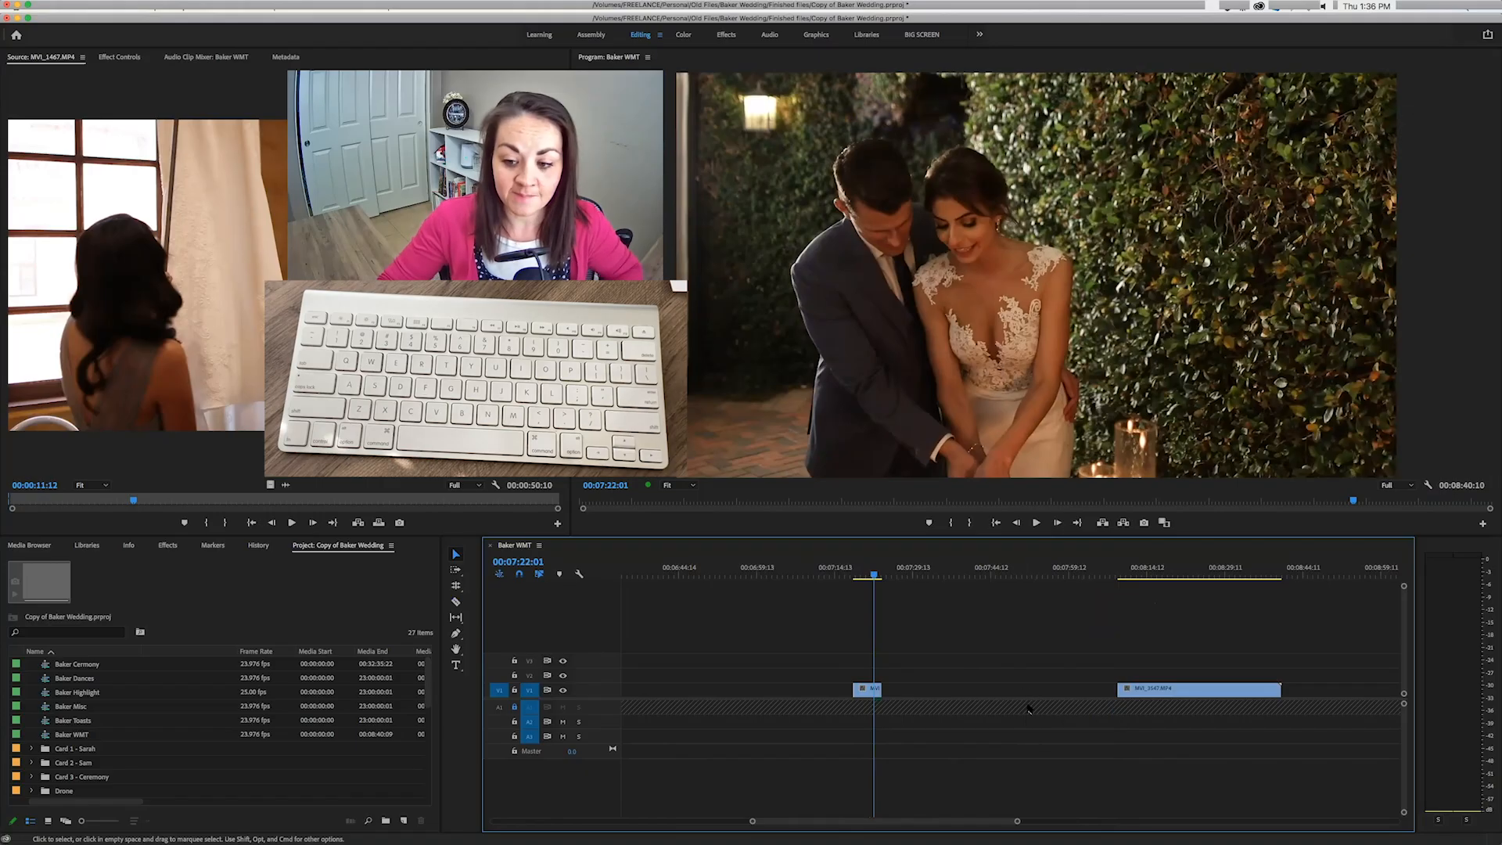
pyautogui.moveTo(1130, 693); pyautogui.dragTo(1019, 693)
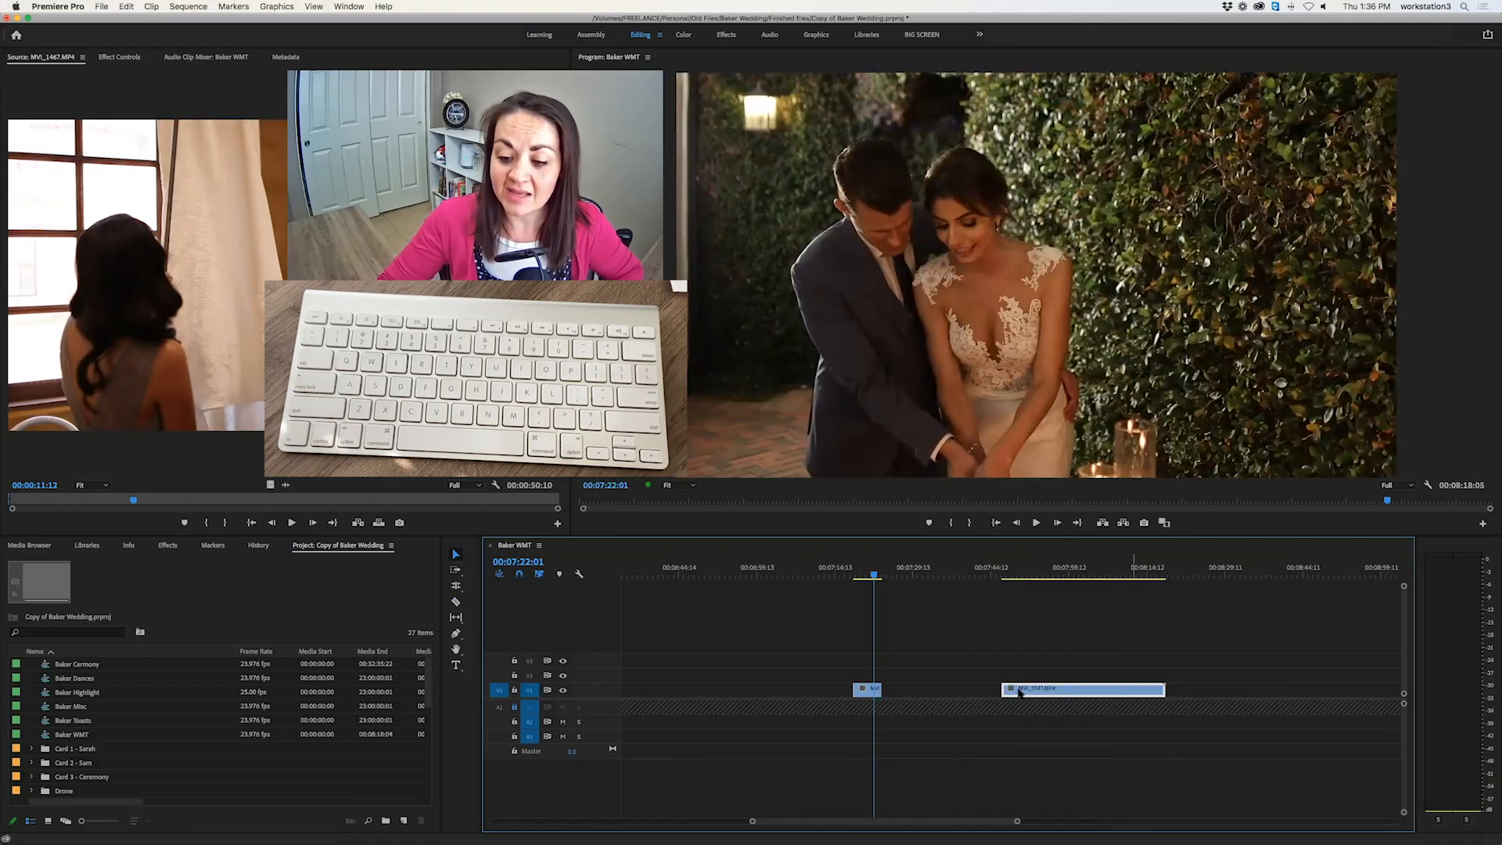
pyautogui.click(965, 691)
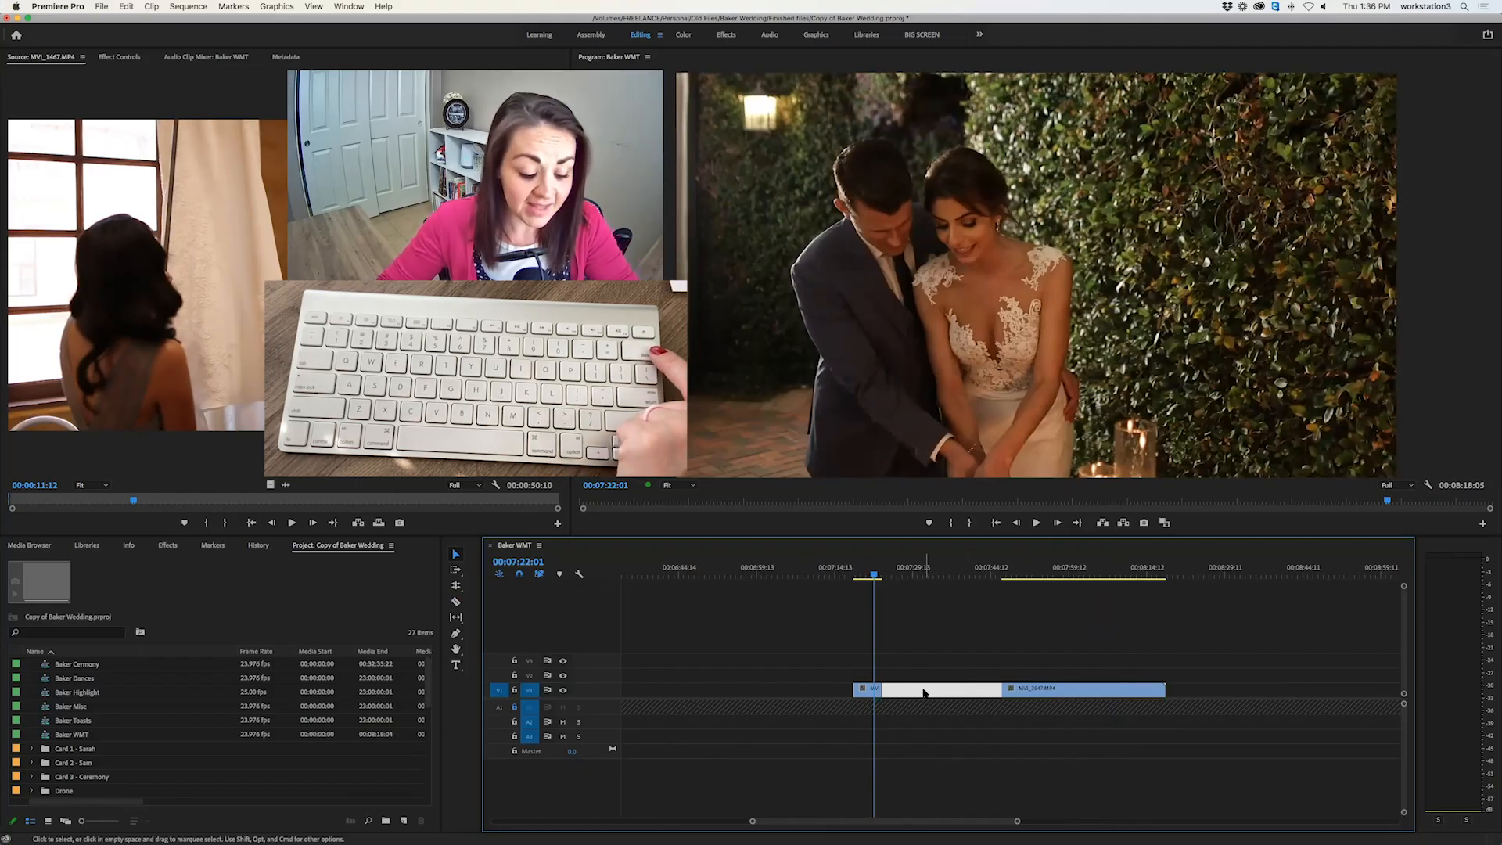
pyautogui.press('Delete')
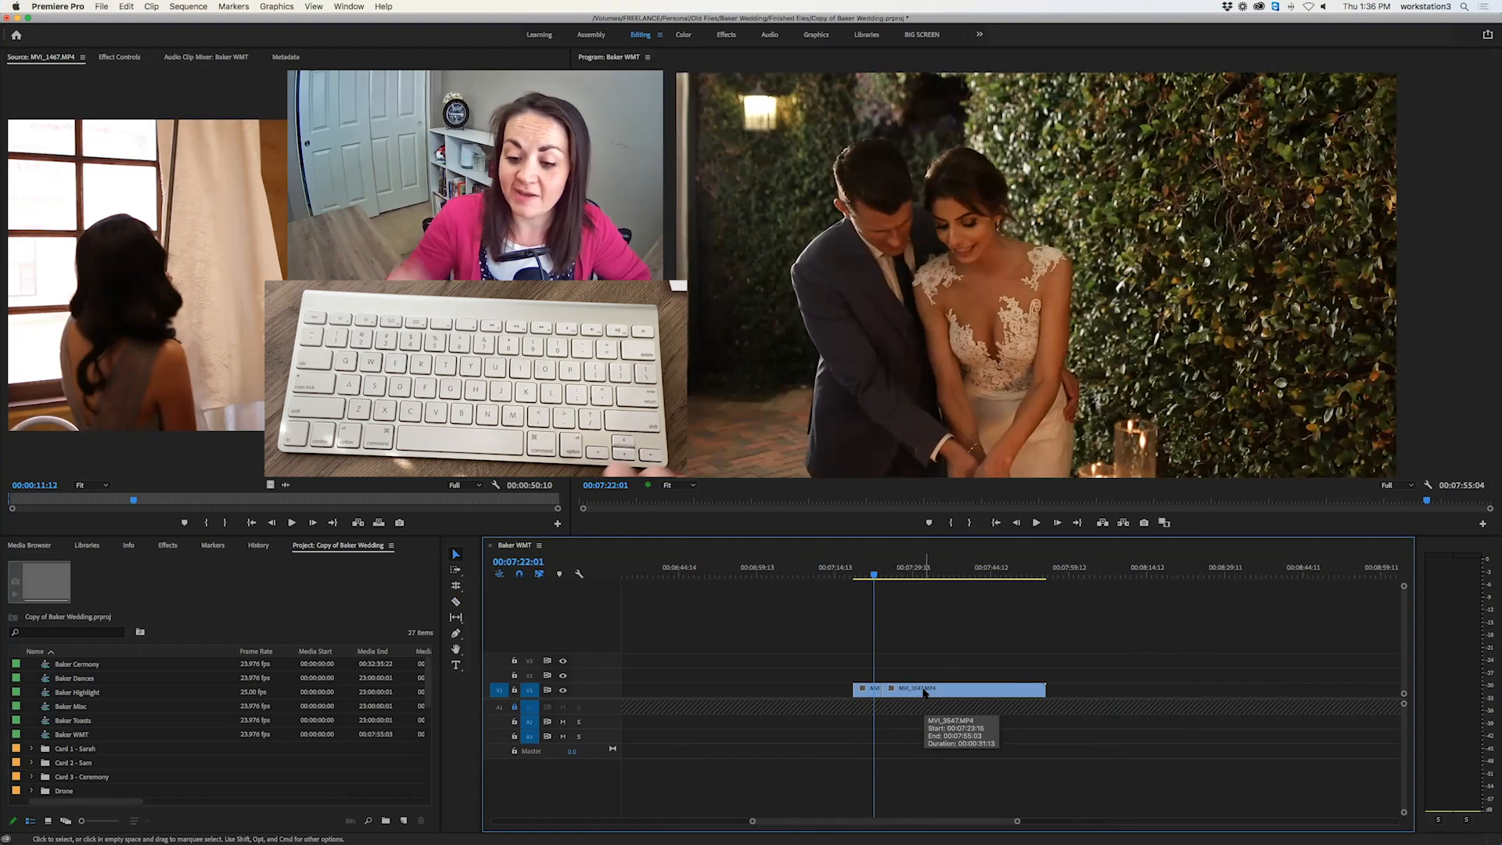
# - Play across the join and split the feeding segment at 00:07:29:03, after the first bite
pyautogui.press('space')
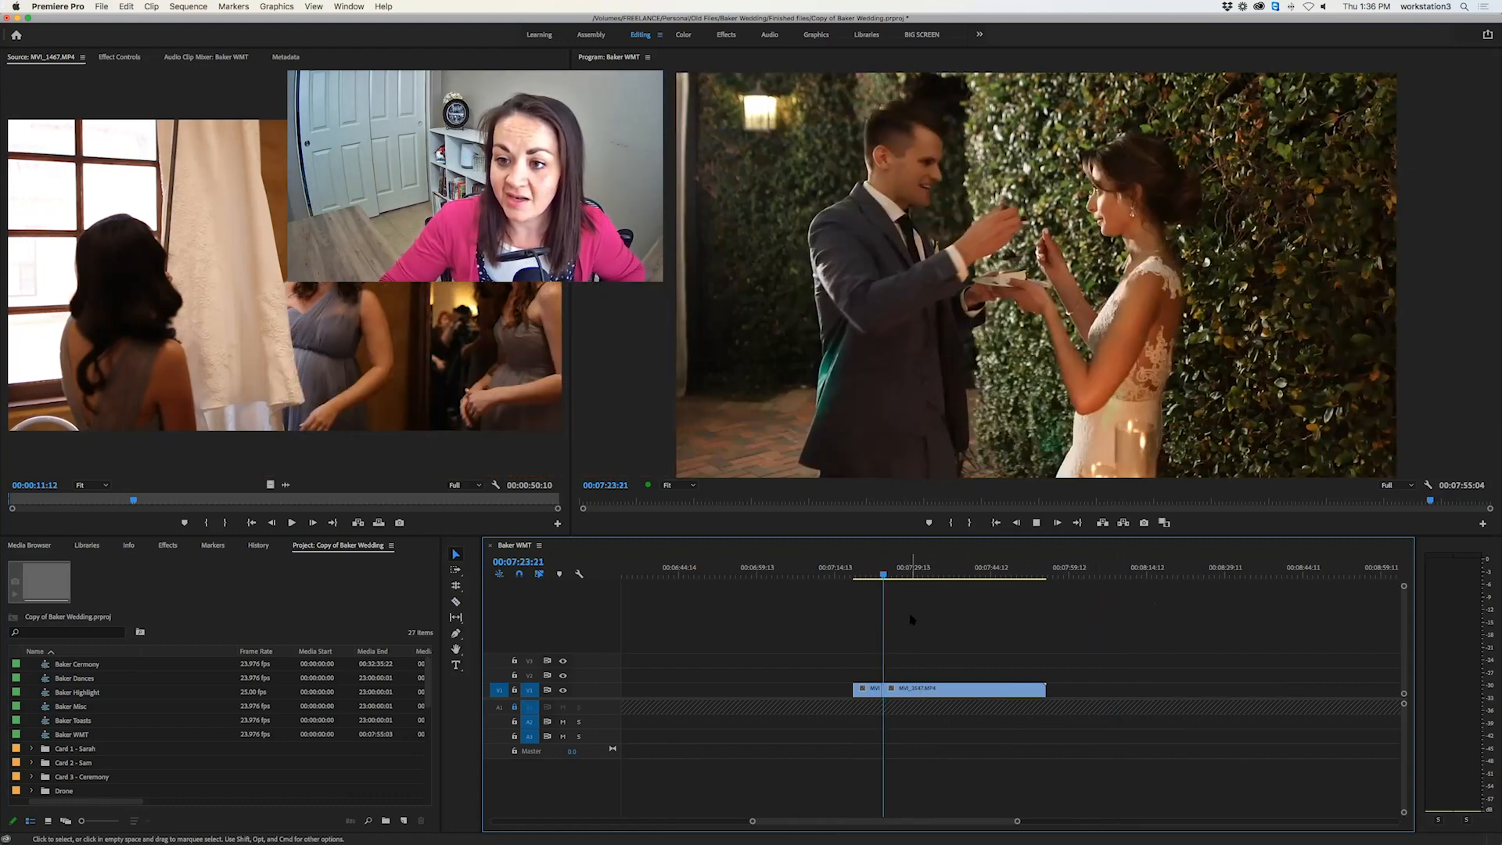
pyautogui.press('space')
pyautogui.moveTo(882, 578); pyautogui.dragTo(877, 577)
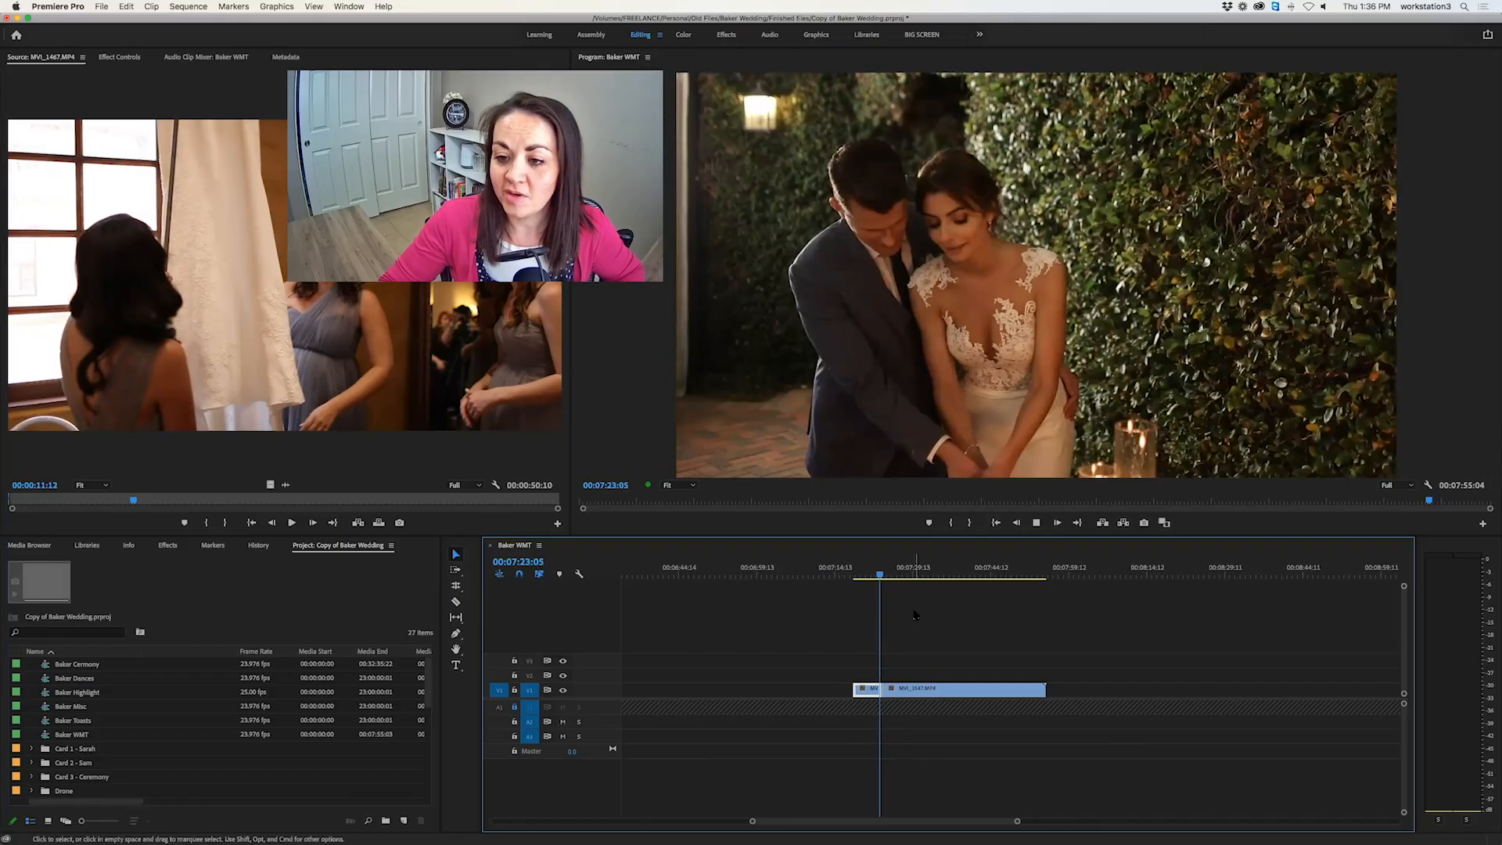
pyautogui.press('space')
pyautogui.press('c')
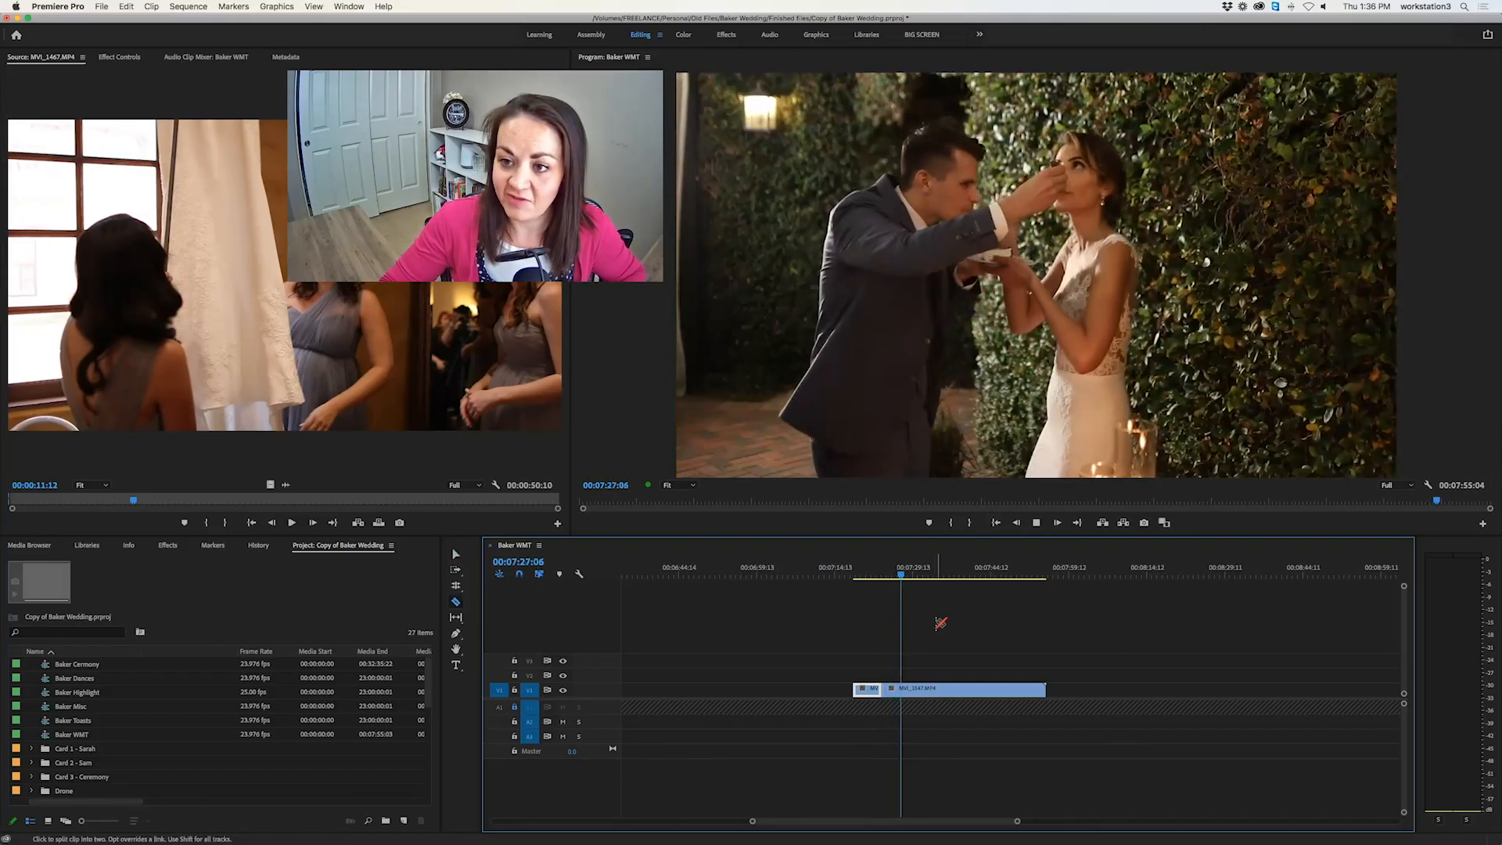
pyautogui.click(917, 689)
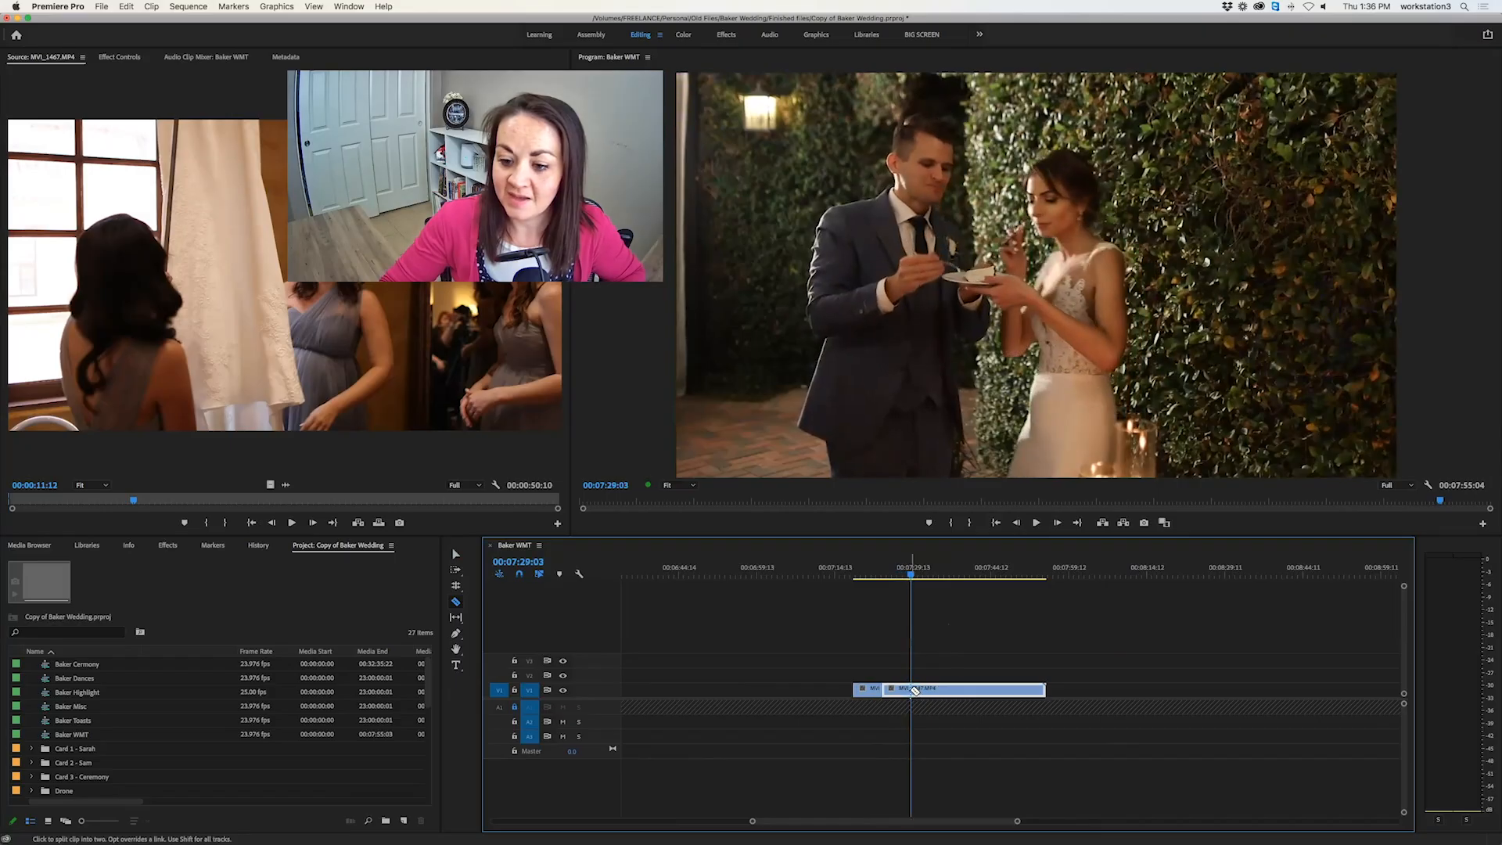
# - Split the last segment at 00:07:40:03, just before the kiss, and ripple delete the part between the bite and the kiss
pyautogui.press('space')
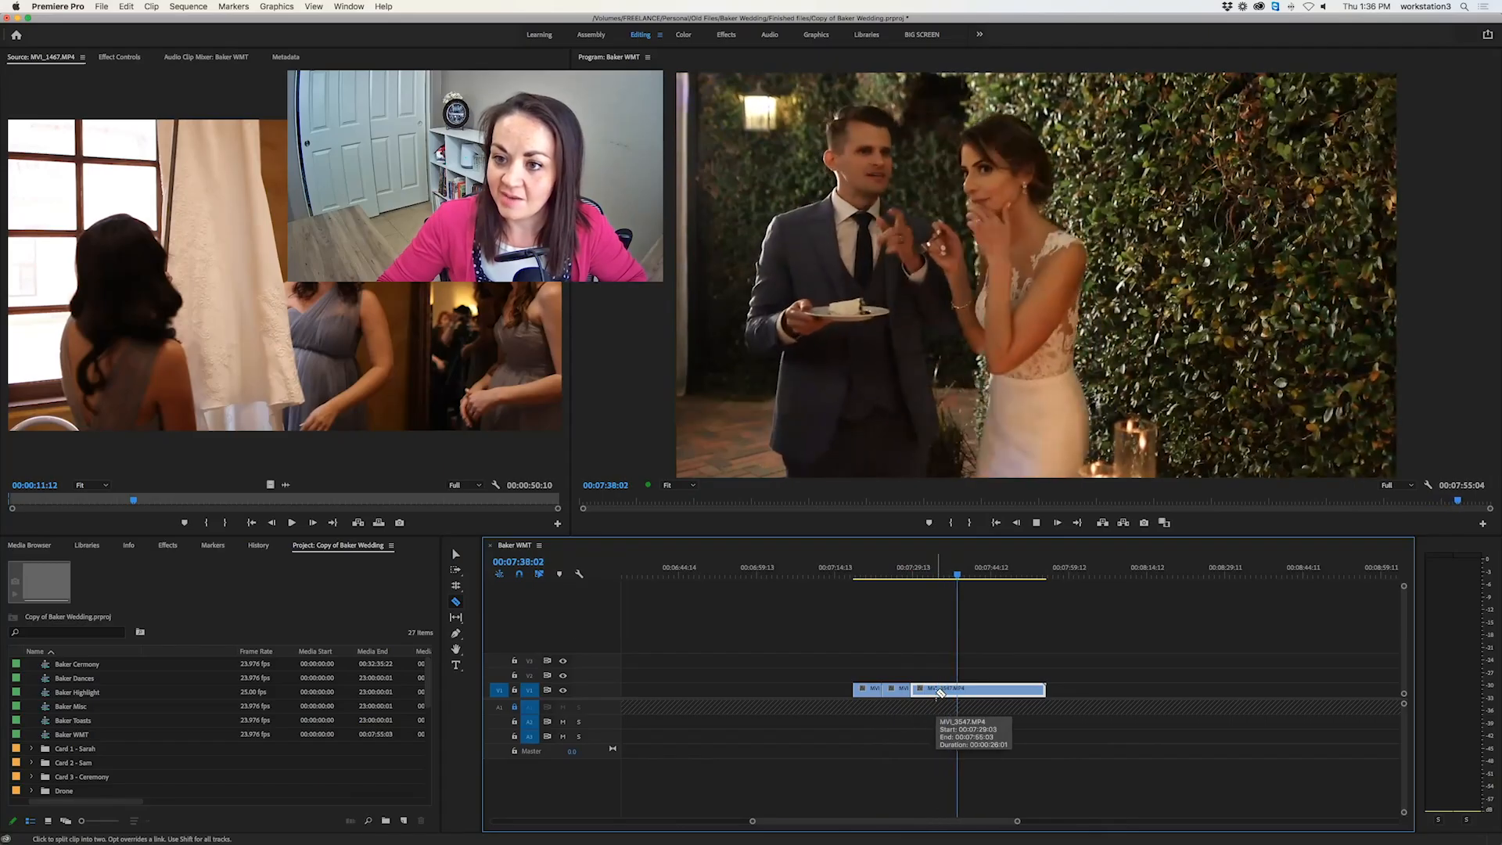
pyautogui.press('space')
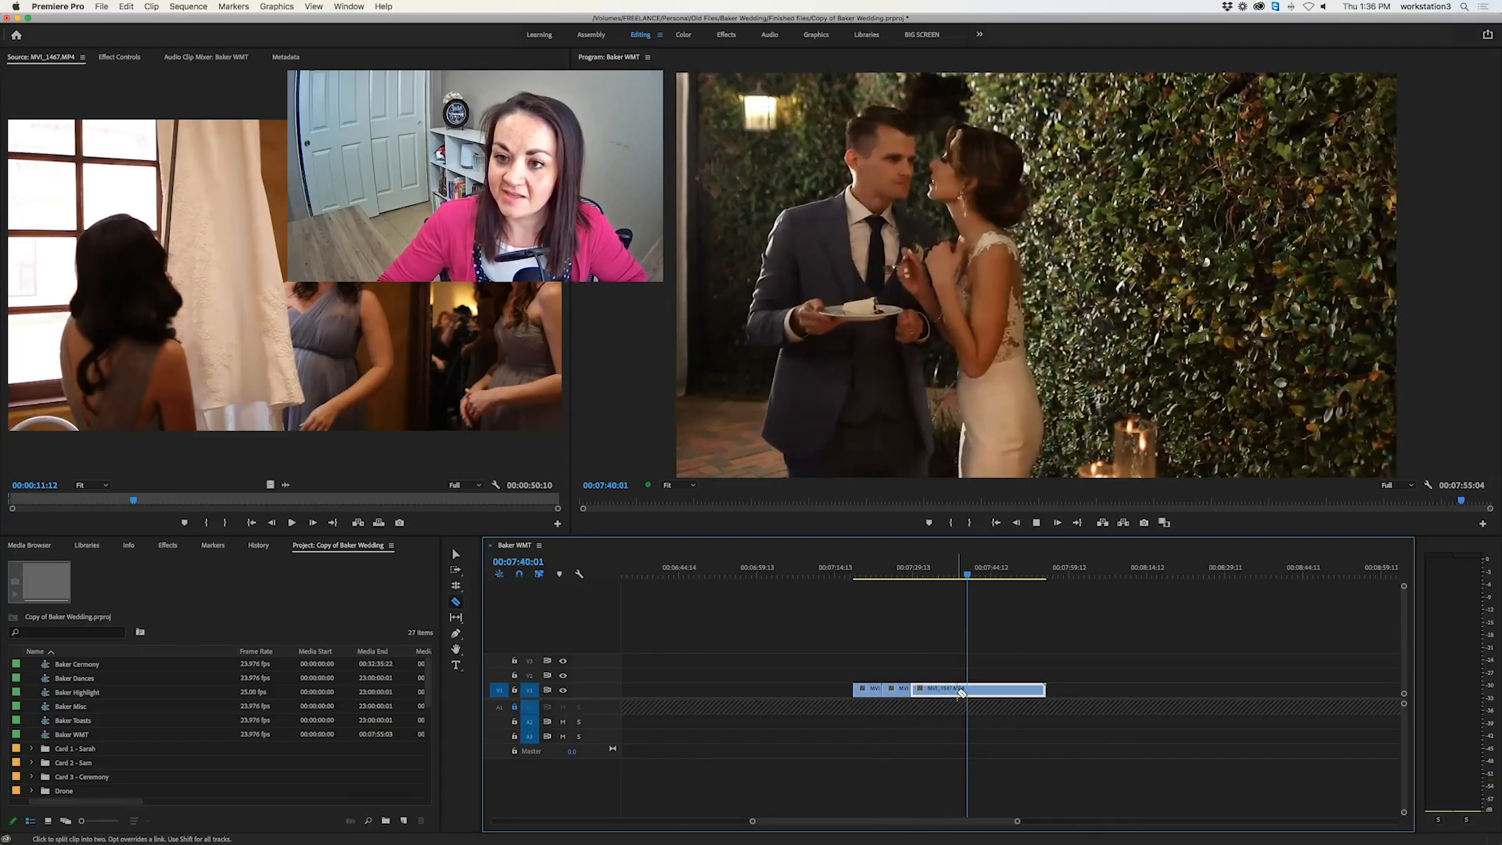
pyautogui.click(970, 690)
pyautogui.press('v')
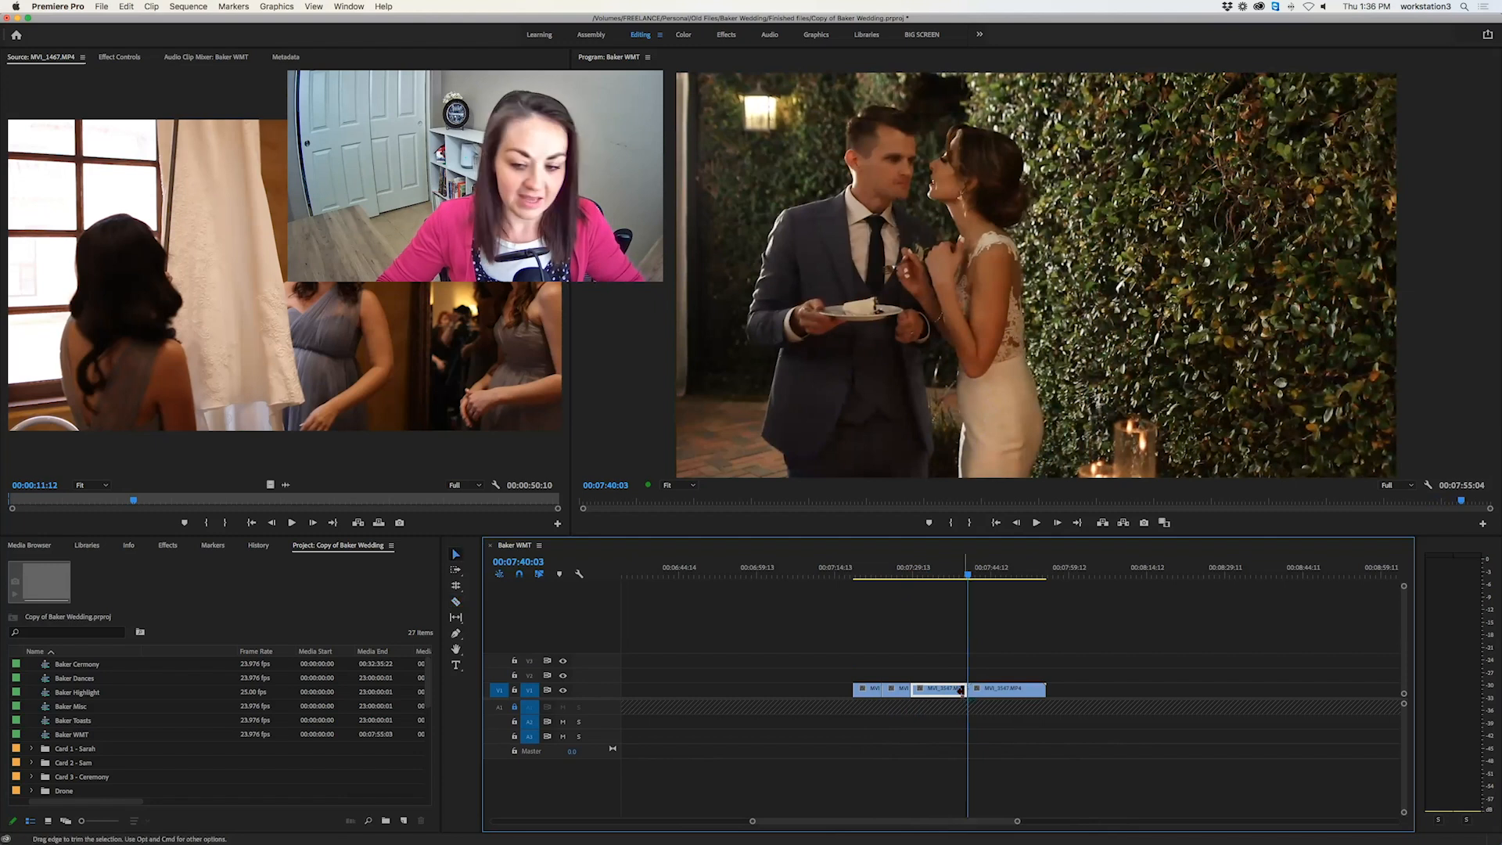
pyautogui.click(948, 691)
pyautogui.hotkey('alt', 'BackSpace')
# - Play through the shortened sequence and cut off the rest of the kiss segment after about 00:07:34:05
pyautogui.click(859, 575)
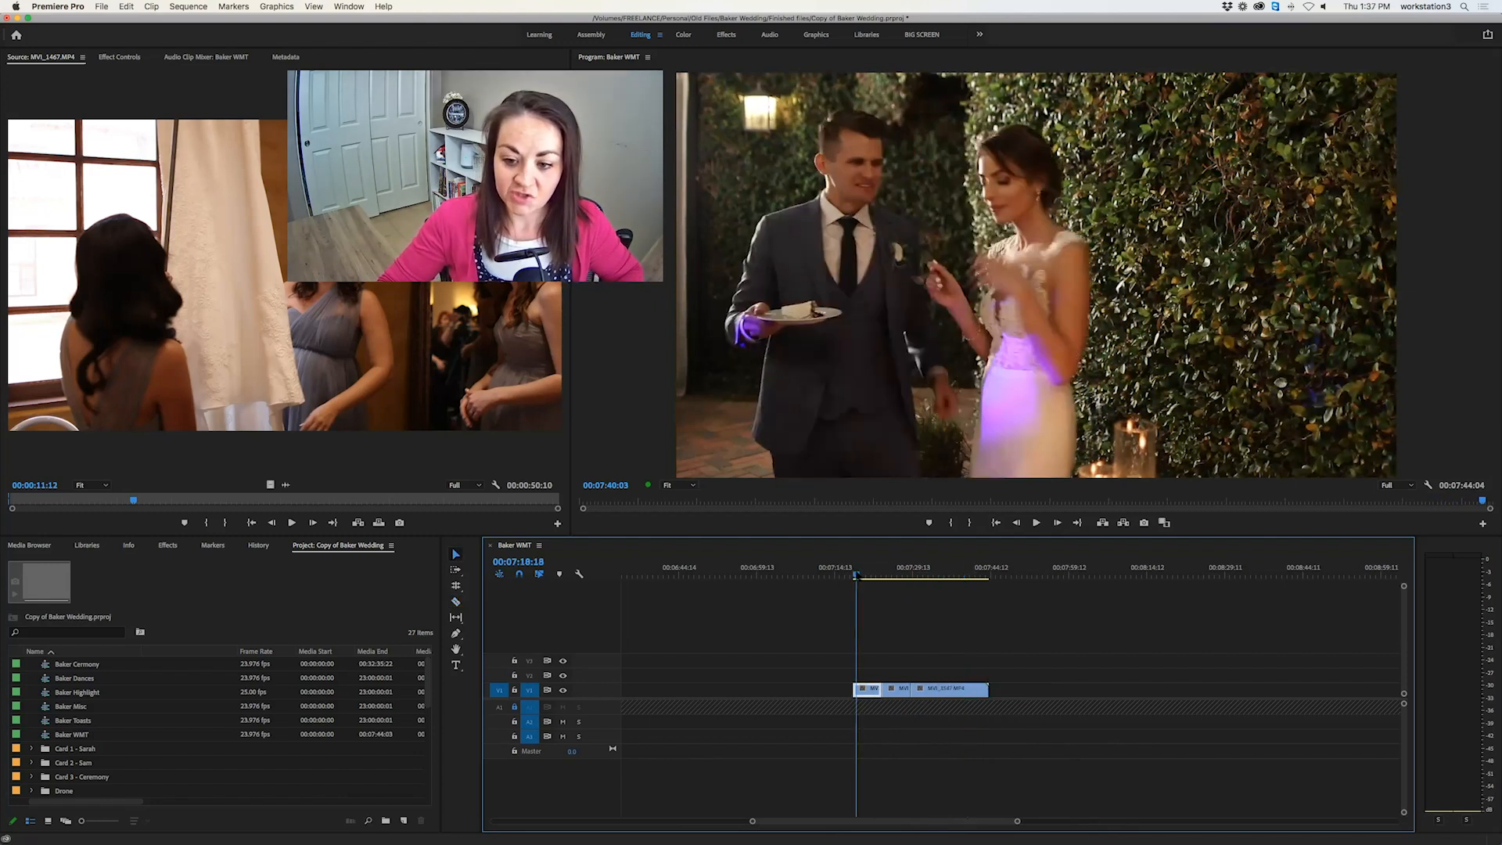
pyautogui.press('space')
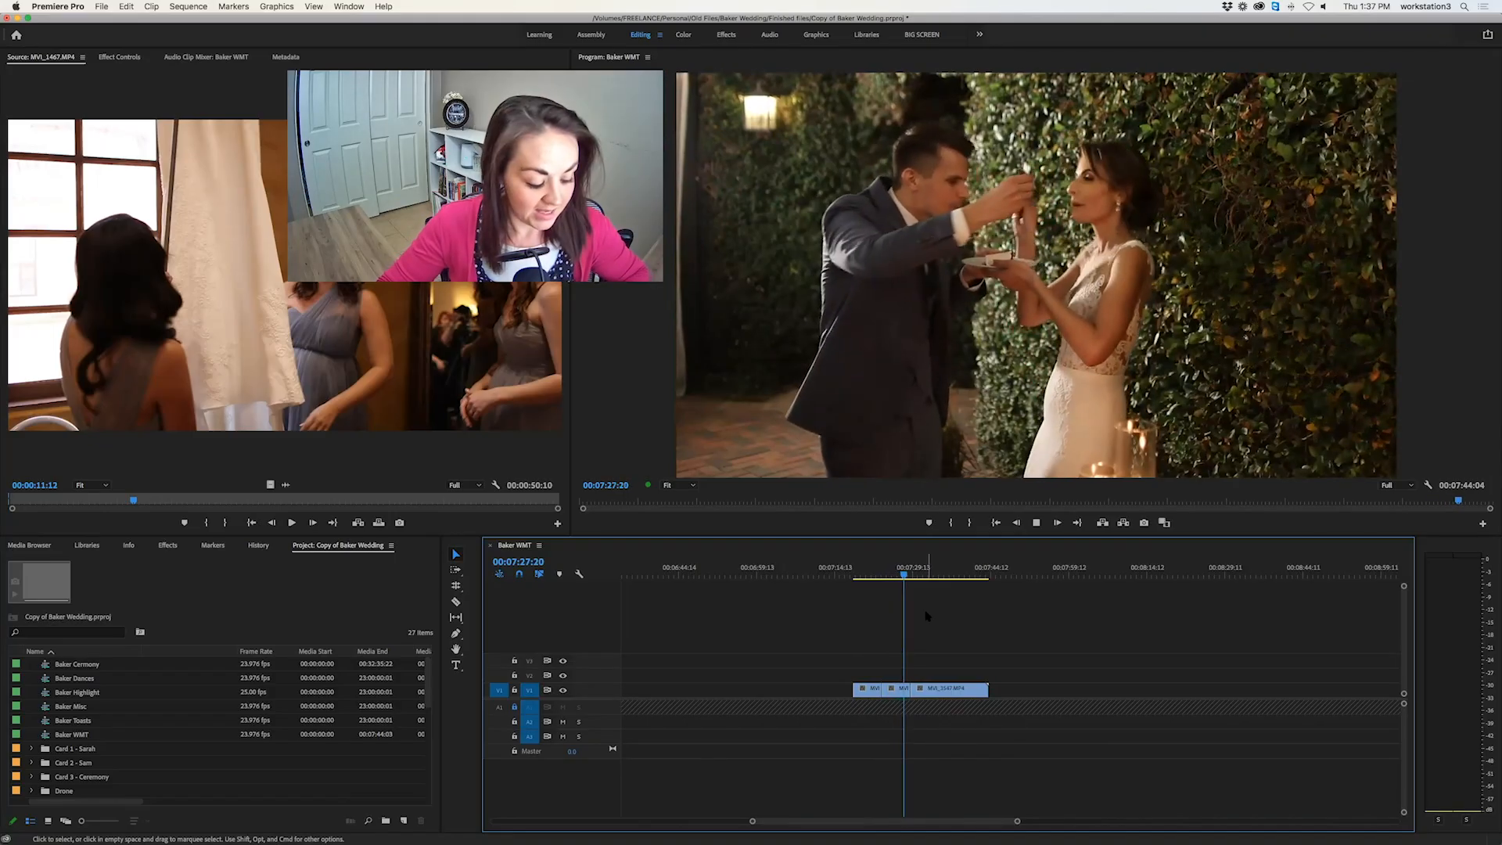
pyautogui.press('c')
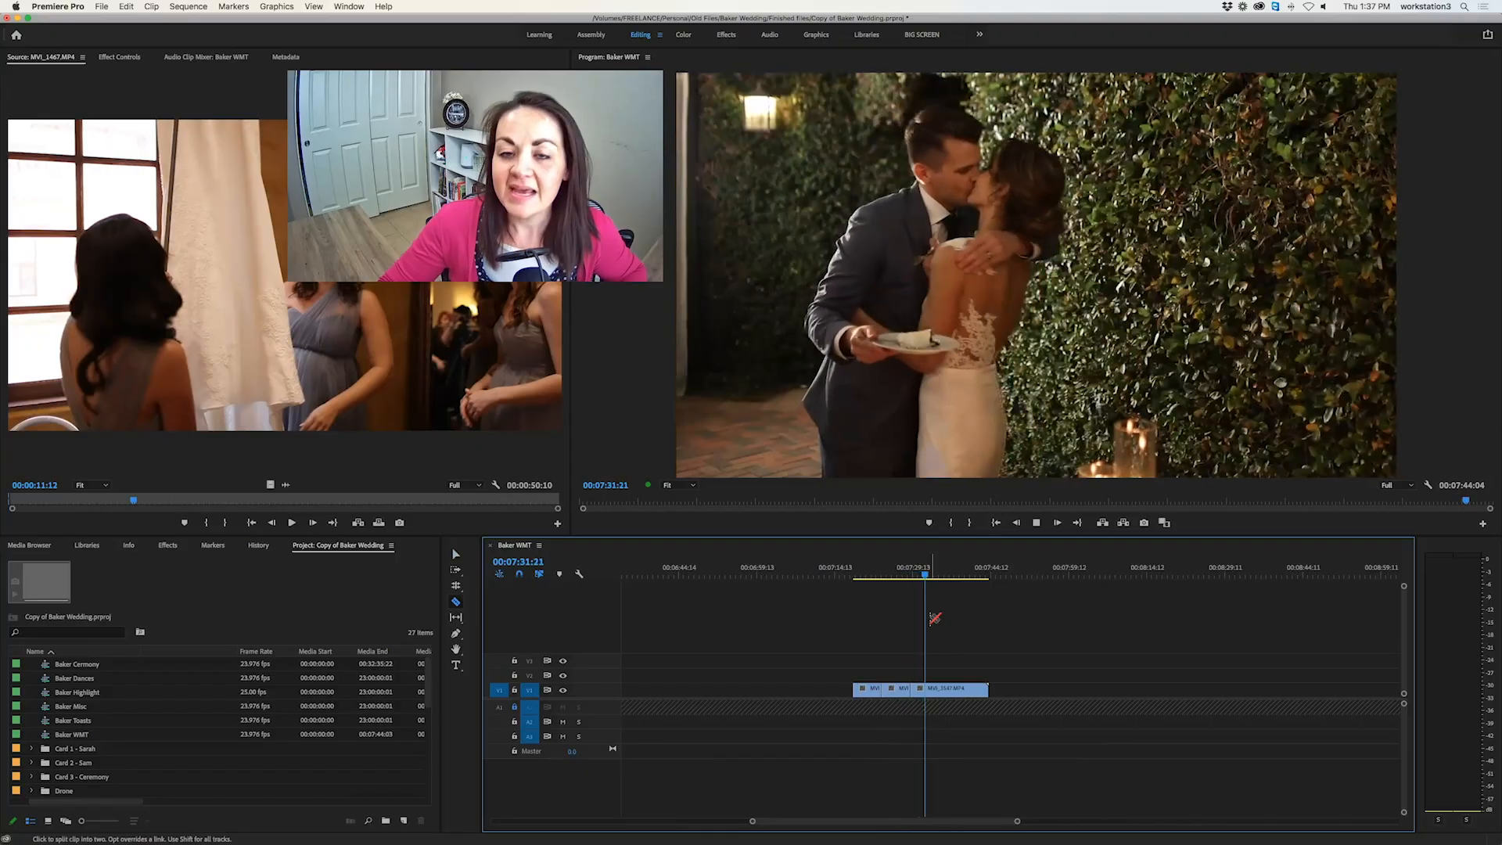
pyautogui.click(960, 694)
pyautogui.press('Delete')
pyautogui.click(878, 576)
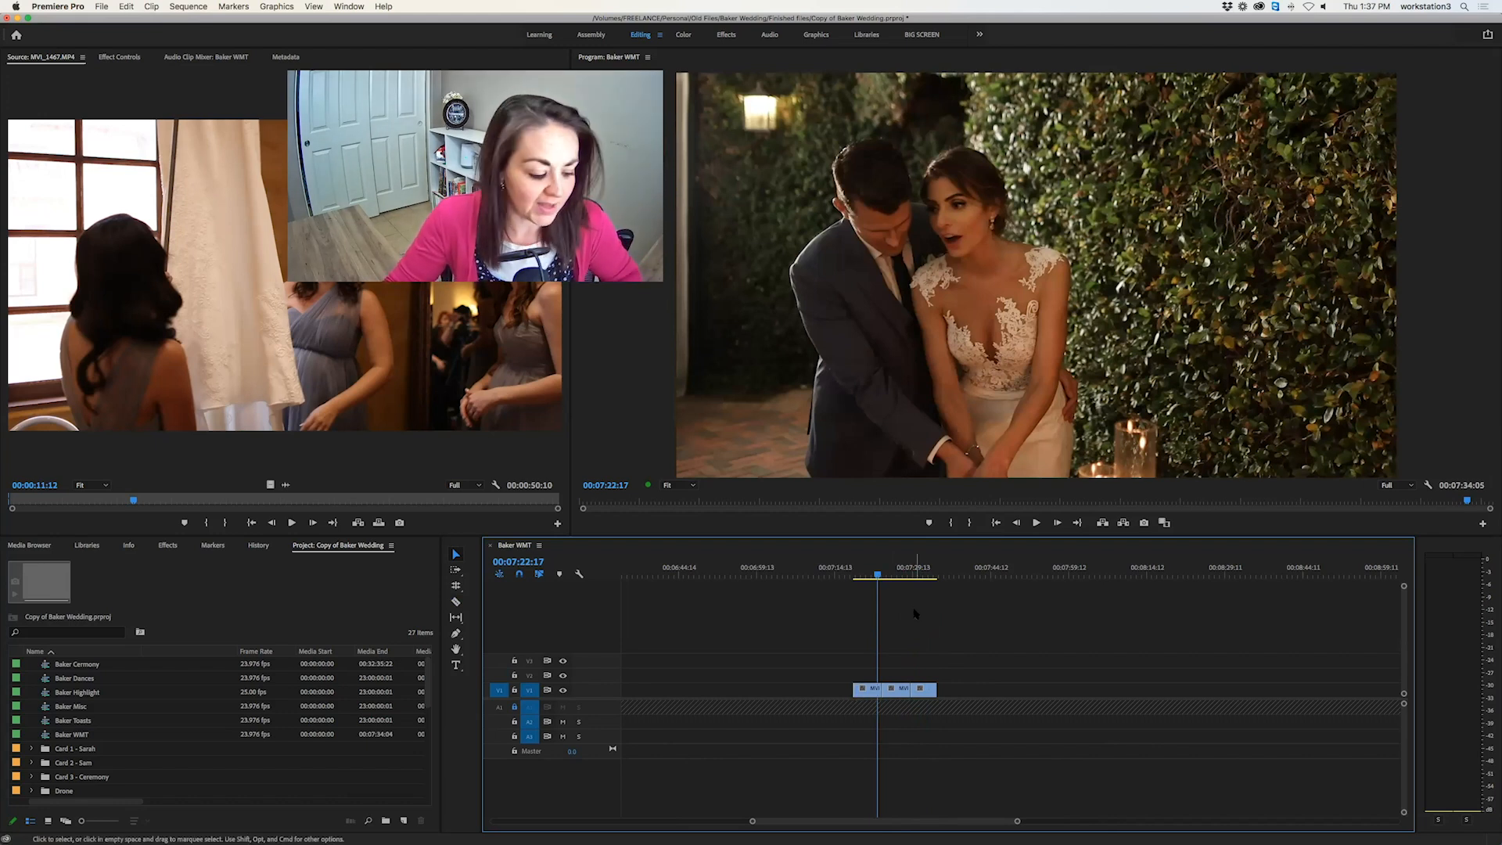
# - Search the project for "cake" and open MVI_1576.MP4, logged as "Reception: cake Cut hands", in the Source monitor
pyautogui.click(84, 633)
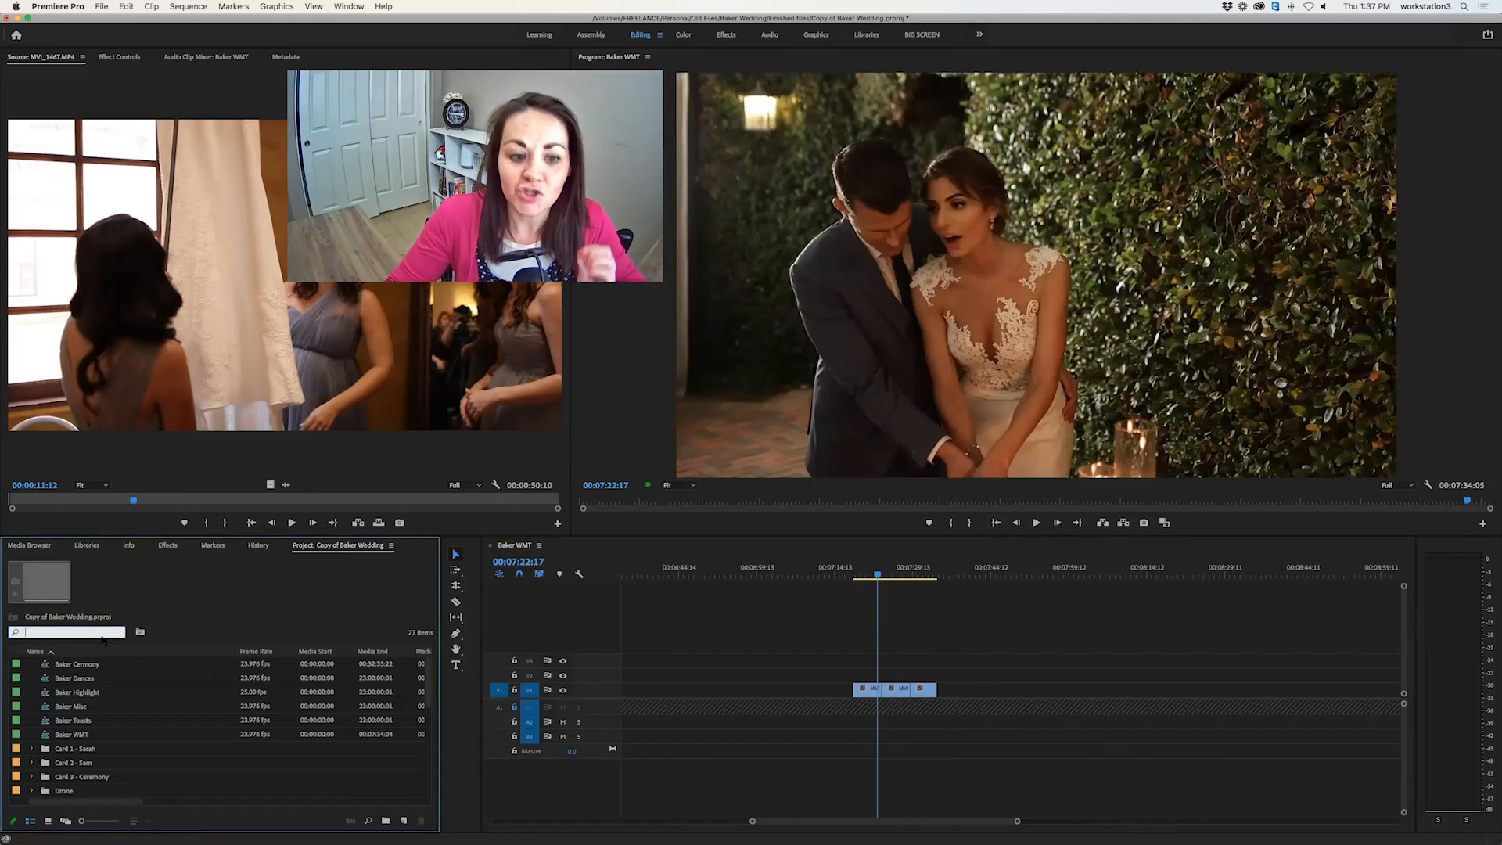
pyautogui.write('cake')
pyautogui.hscroll(-3, 119, 732)
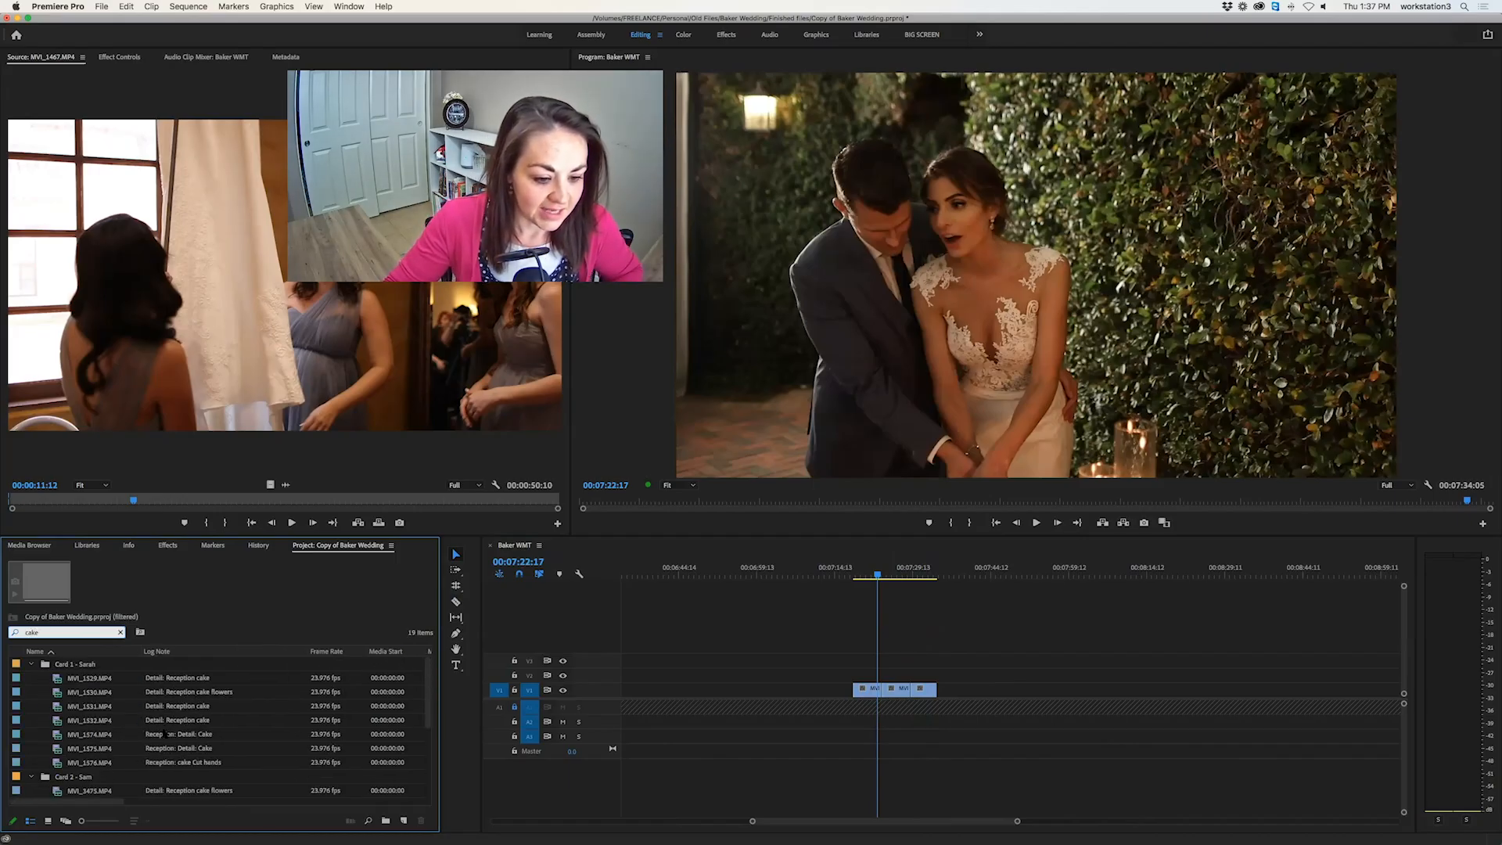
pyautogui.doubleClick(193, 764)
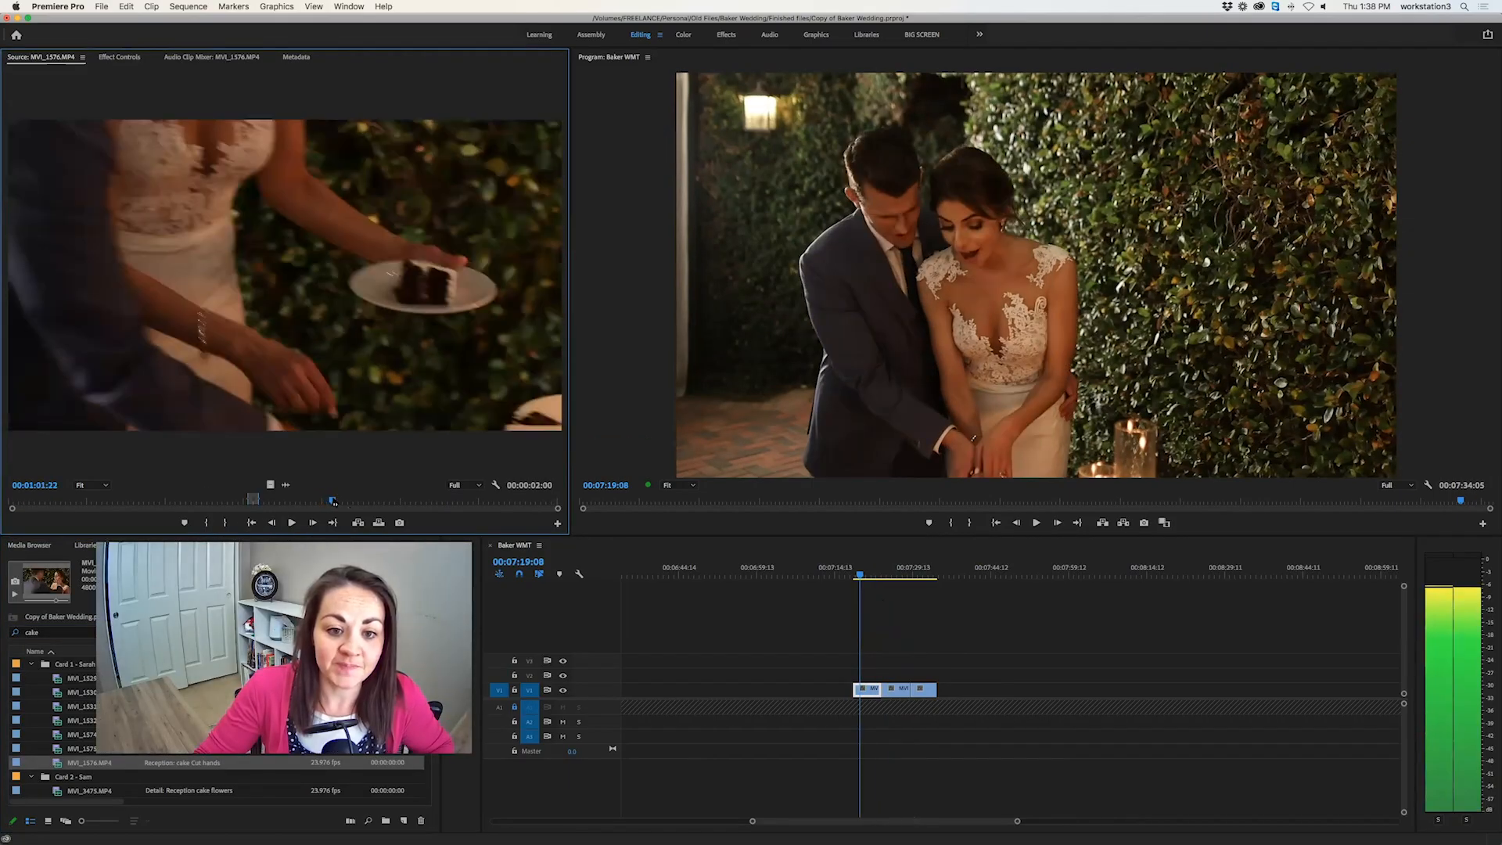
# - Mark the close-up feeding shot in MVI_1576.MP4 with an in point at 00:01:16:12 and an out point at 00:01:20:23
pyautogui.moveTo(334, 503); pyautogui.dragTo(410, 501)
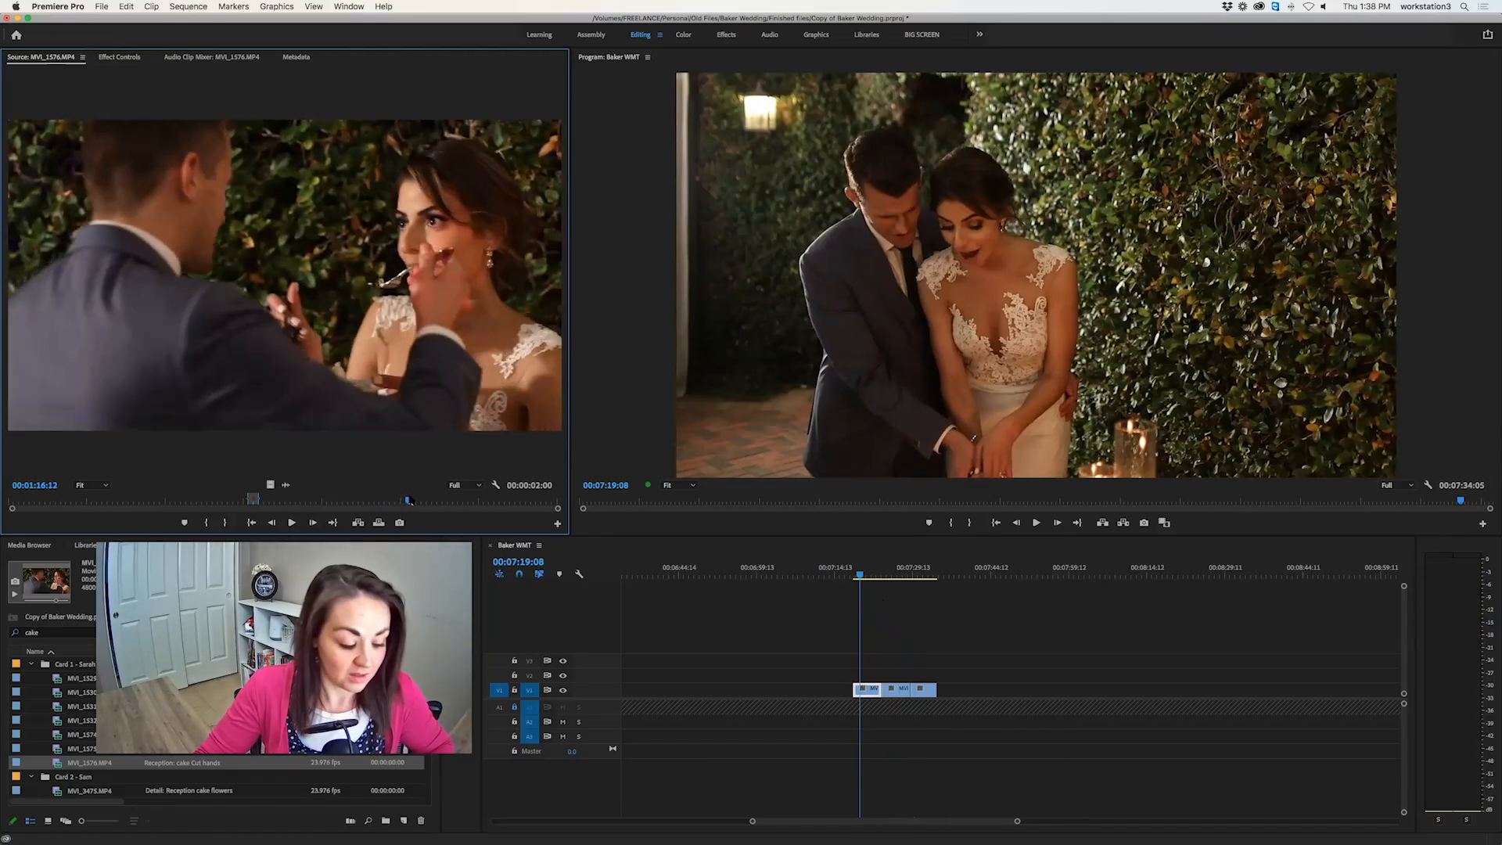
pyautogui.press('i')
pyautogui.press('space')
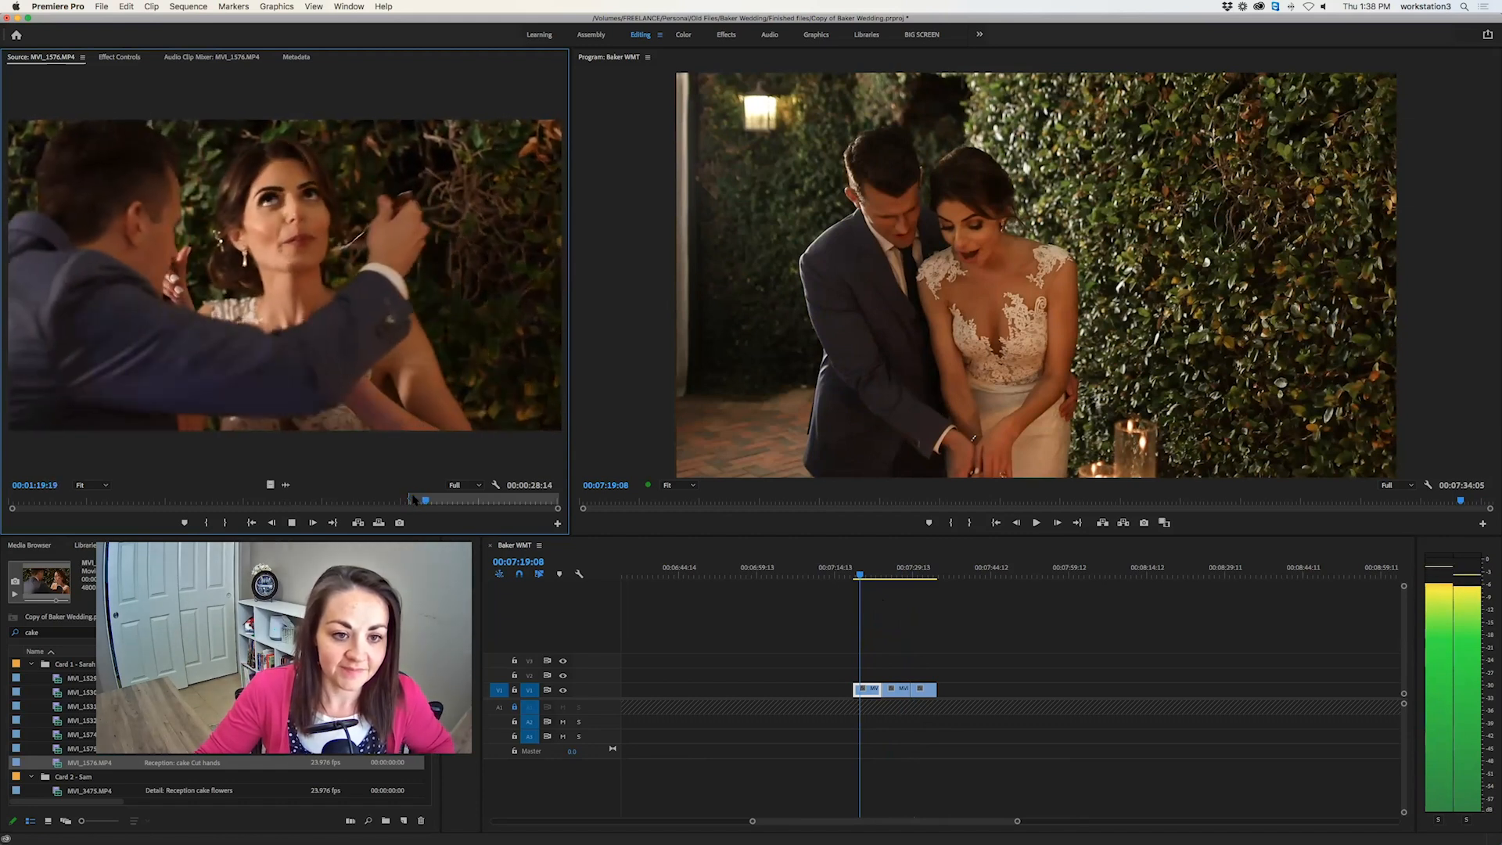
pyautogui.press('space')
pyautogui.press('o')
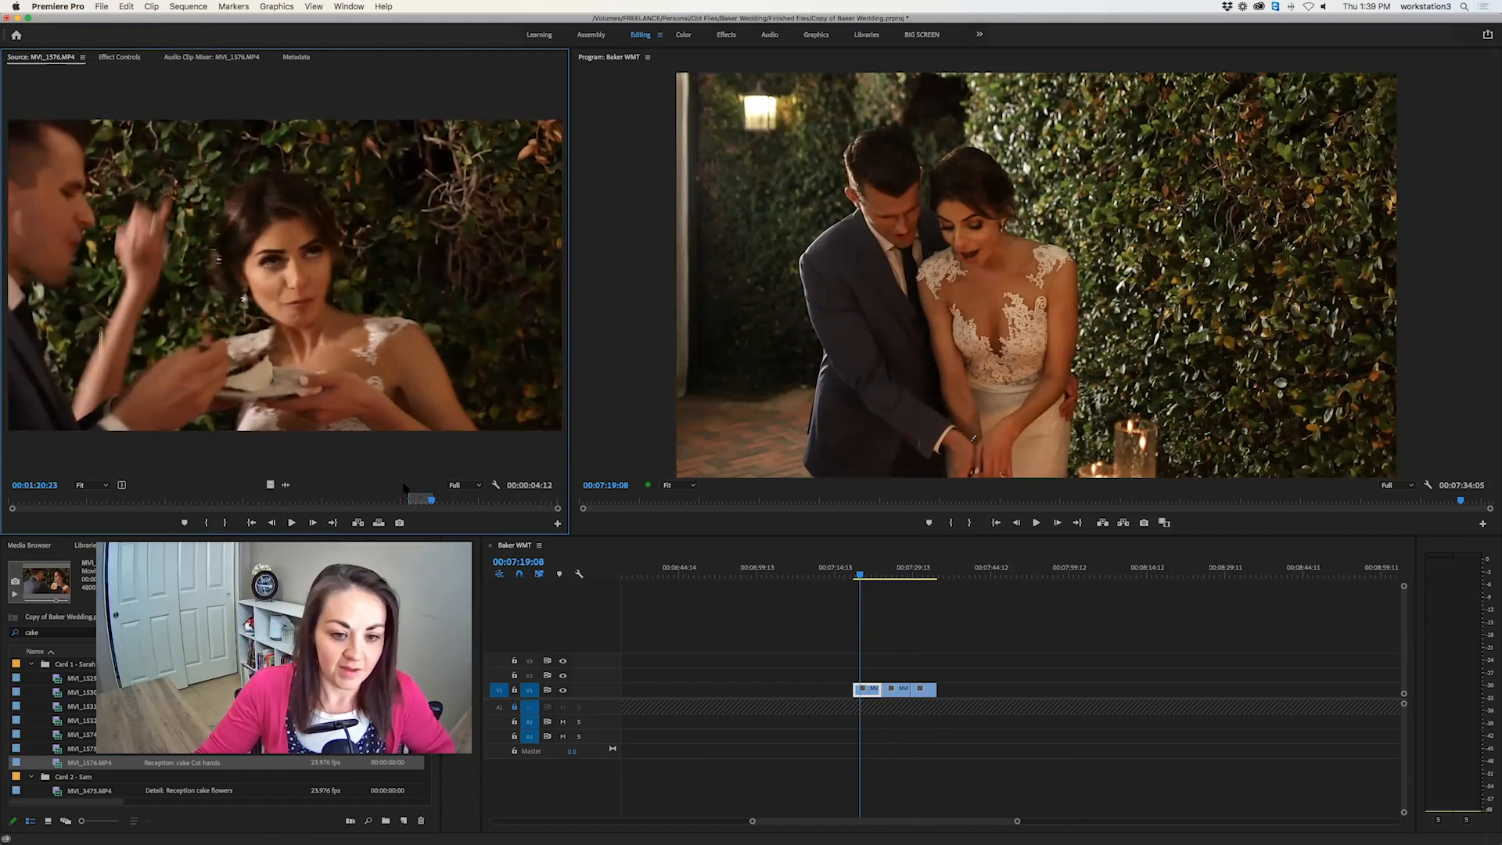
# - Try the marked MVI_1576.MP4 excerpt as a cutaway on the track above the middle feeding clip and play it back
pyautogui.moveTo(514, 446); pyautogui.dragTo(896, 700)
pyautogui.press('space')
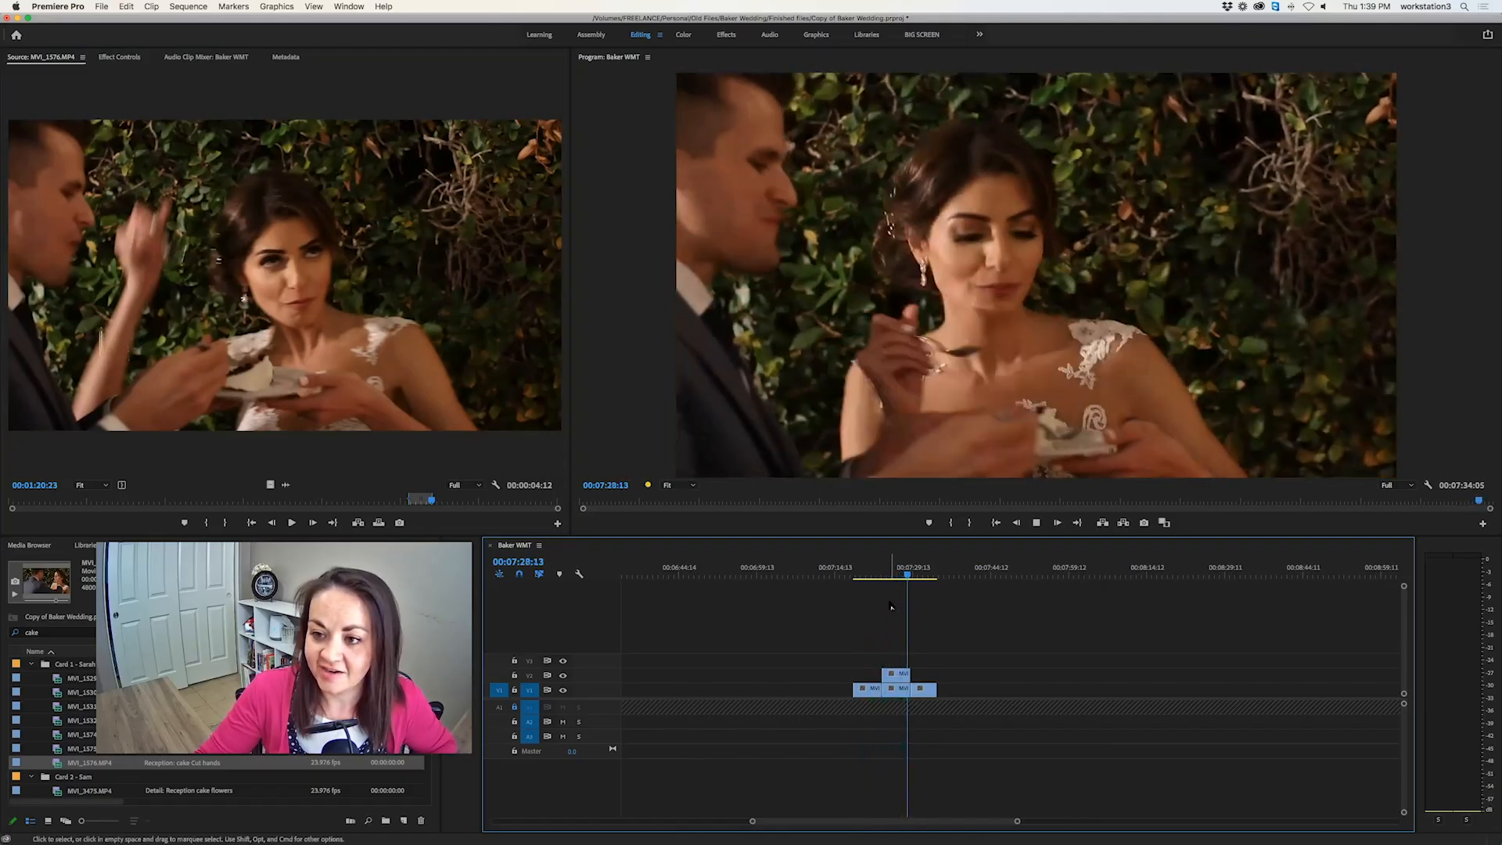
pyautogui.press('space')
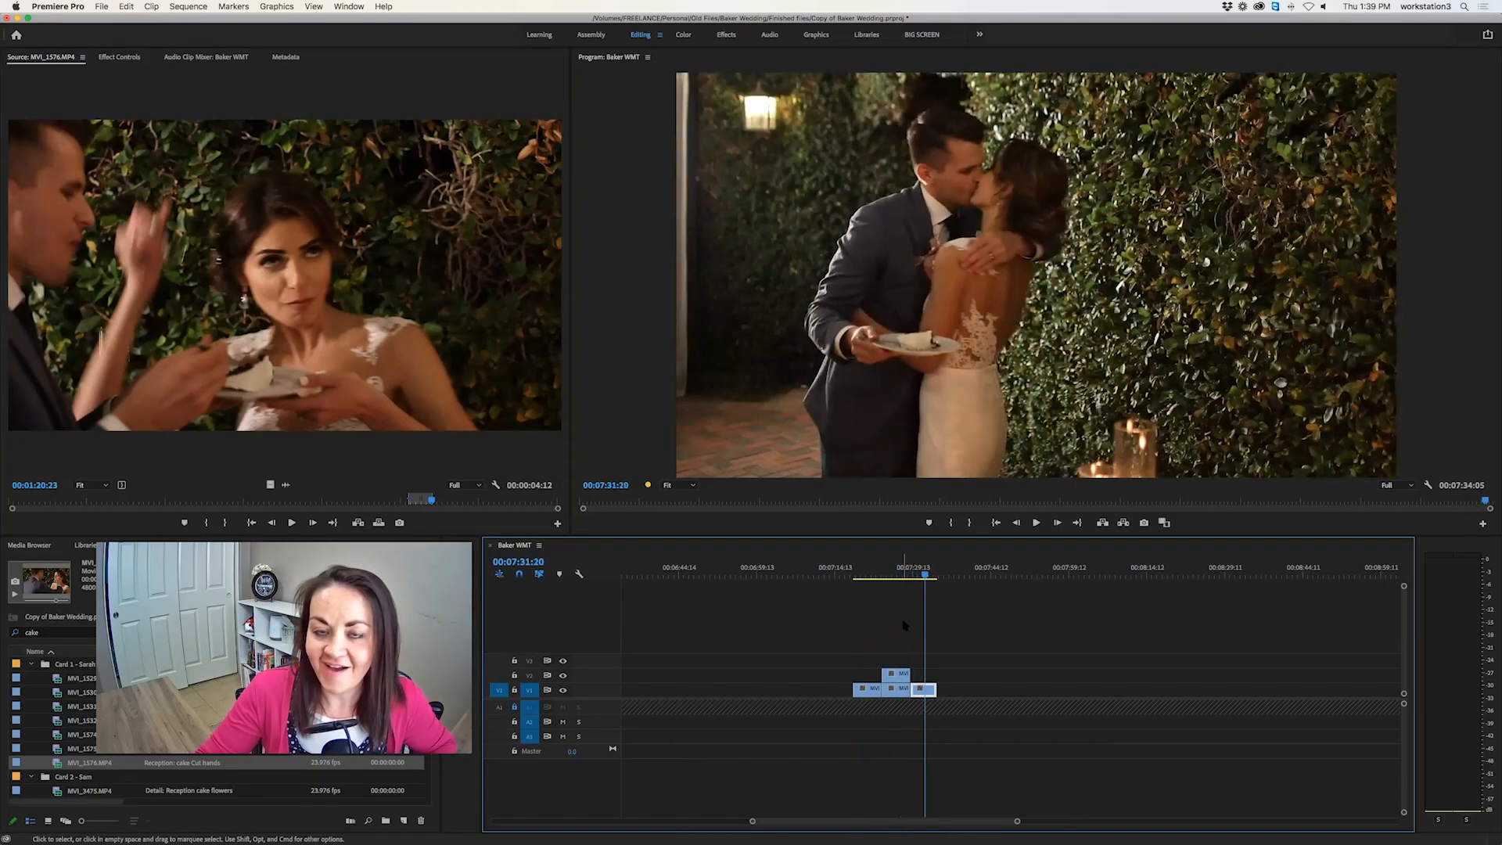
pyautogui.moveTo(900, 675); pyautogui.dragTo(900, 680)
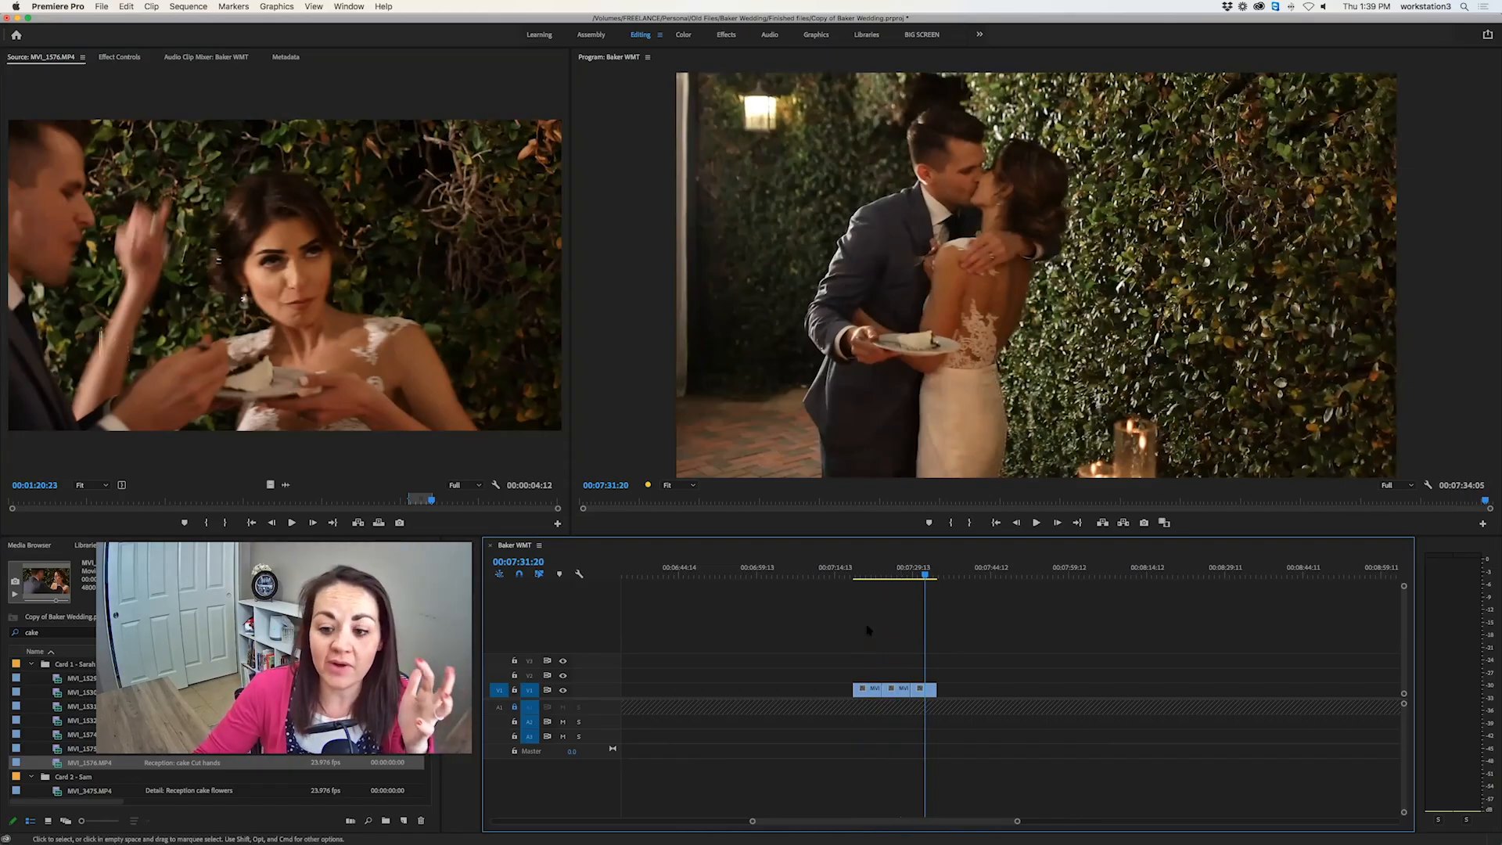
# - Enlarge the middle feeding clip in the sequence to a scale of 133
pyautogui.click(890, 577)
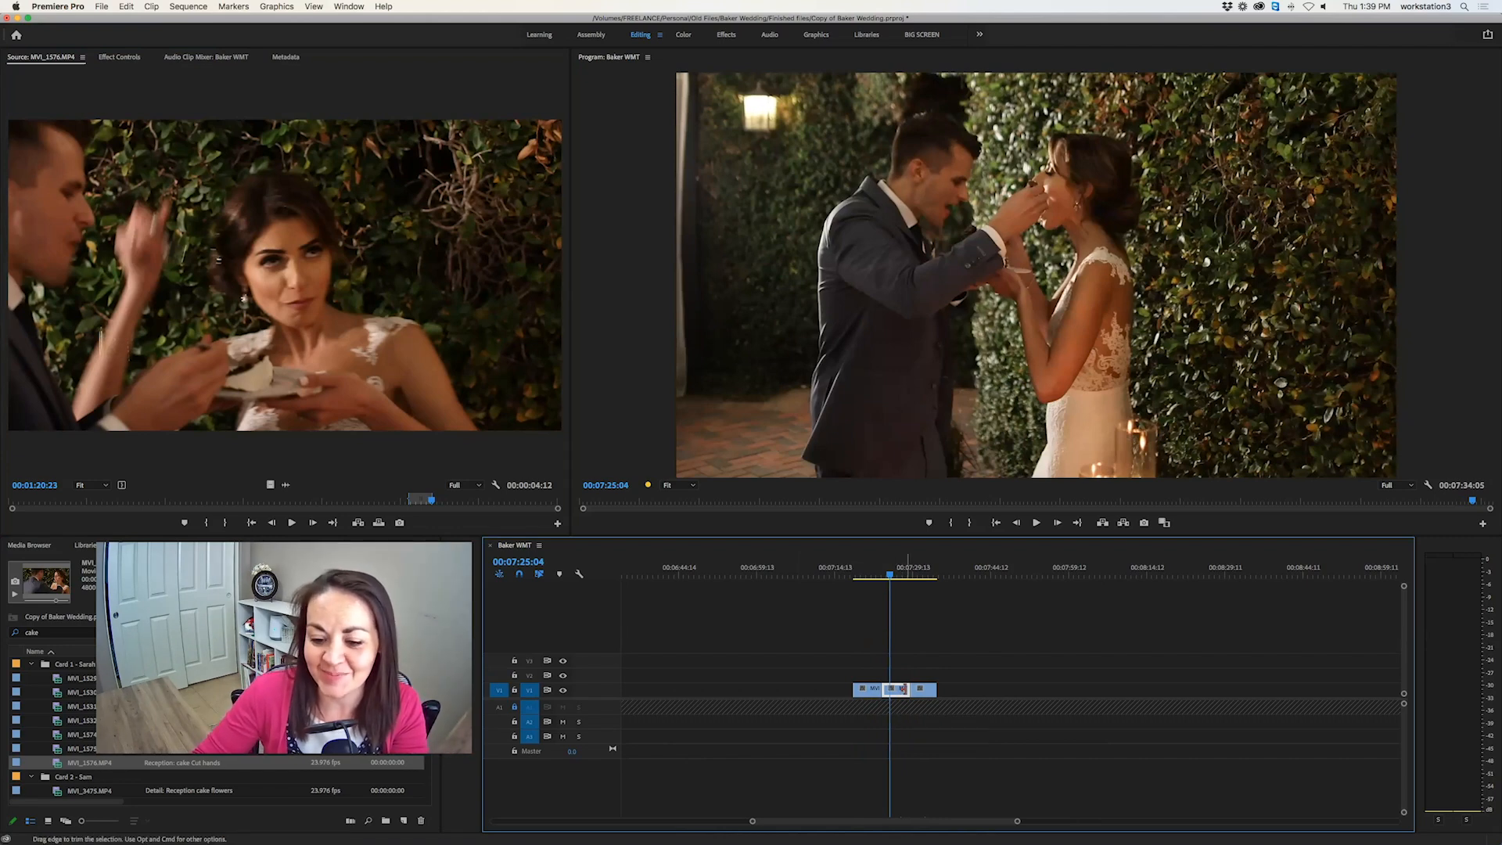
pyautogui.doubleClick(899, 690)
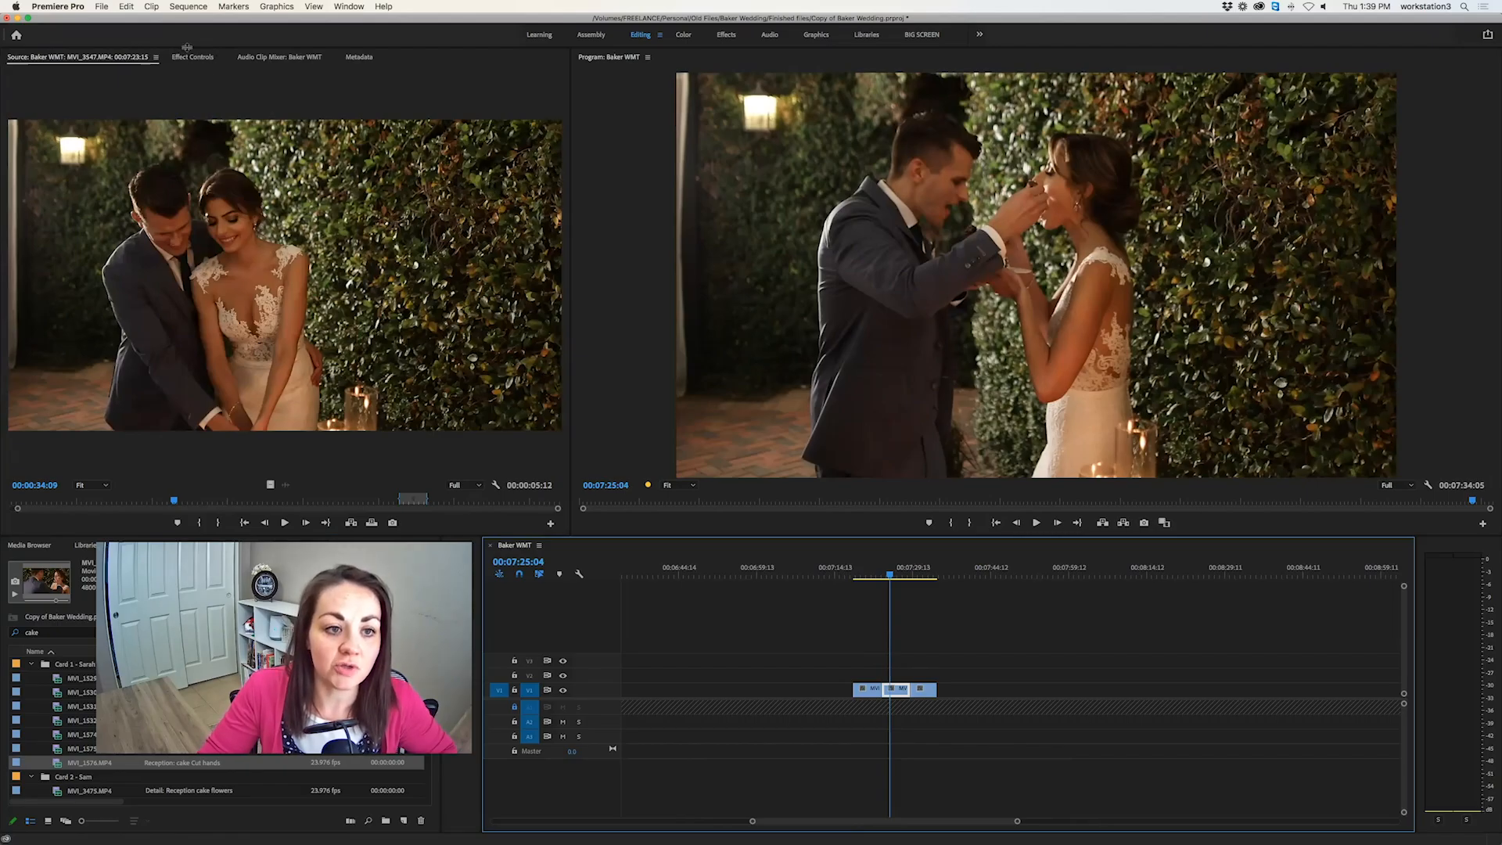
pyautogui.click(191, 57)
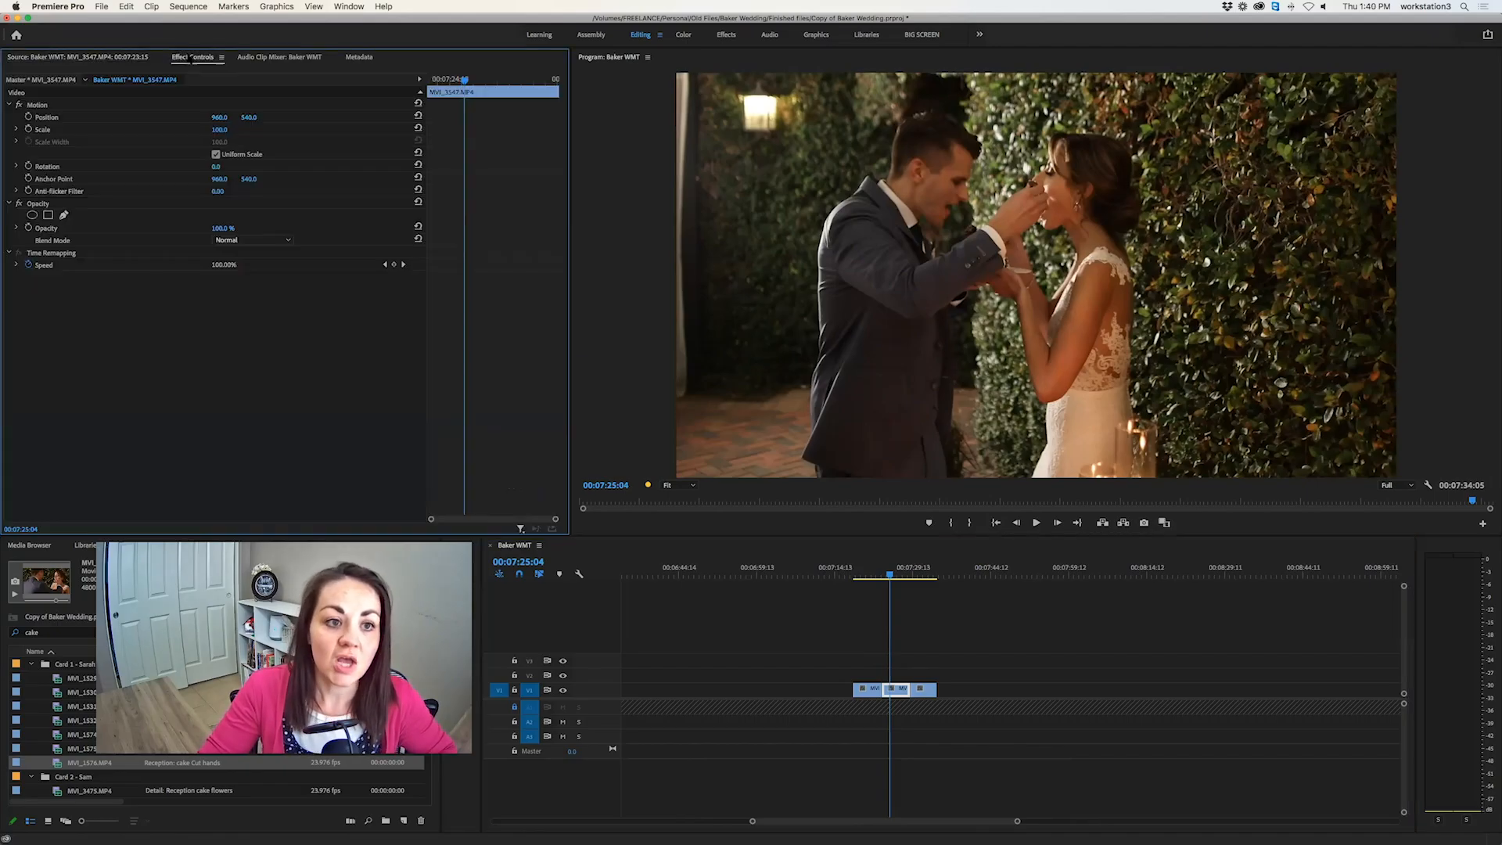
pyautogui.click(899, 692)
pyautogui.hscroll(1, 906, 661)
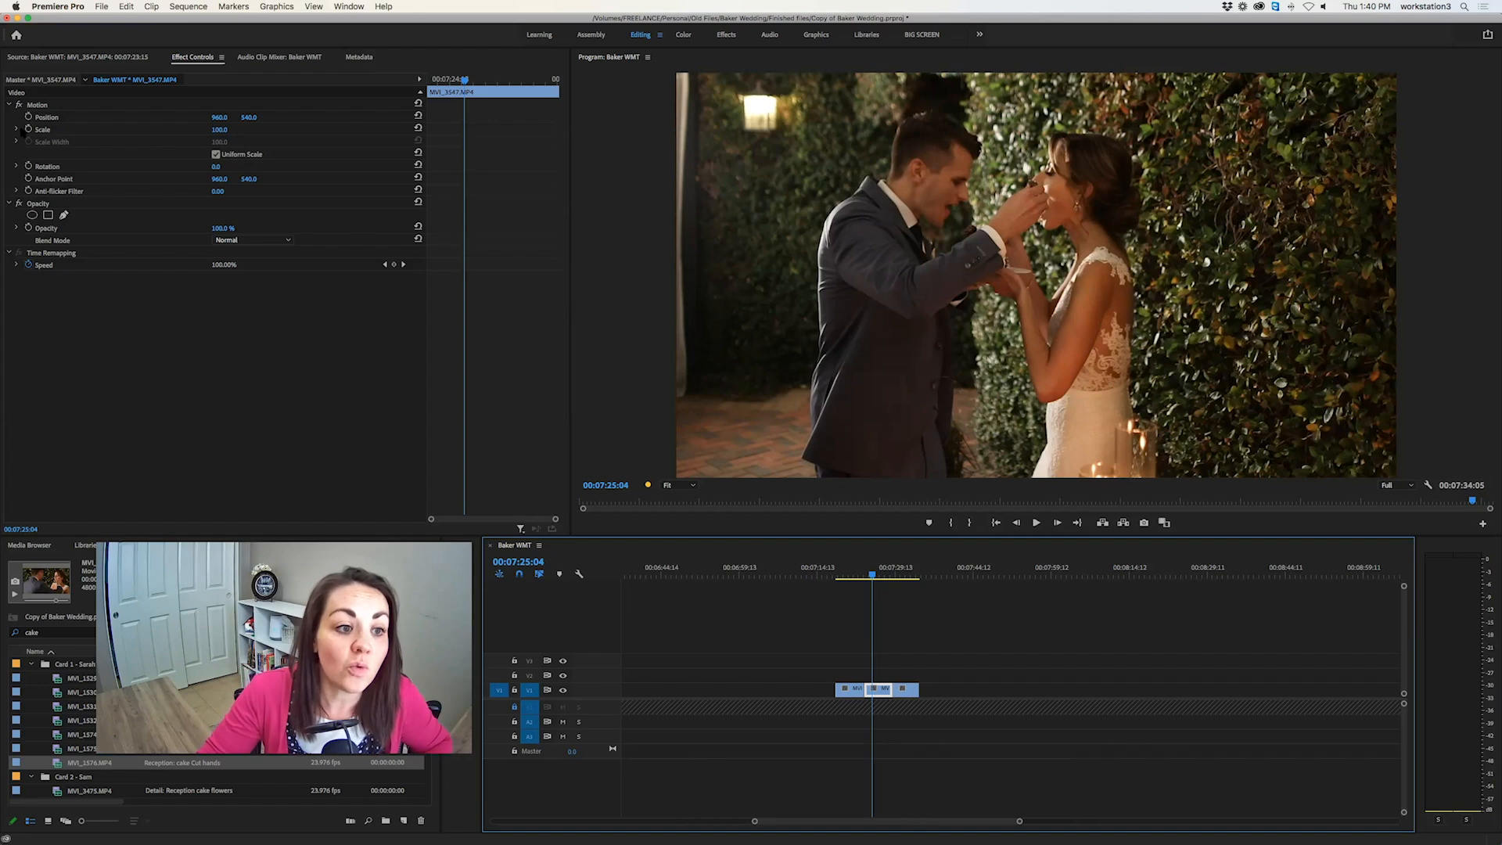
pyautogui.click(220, 131)
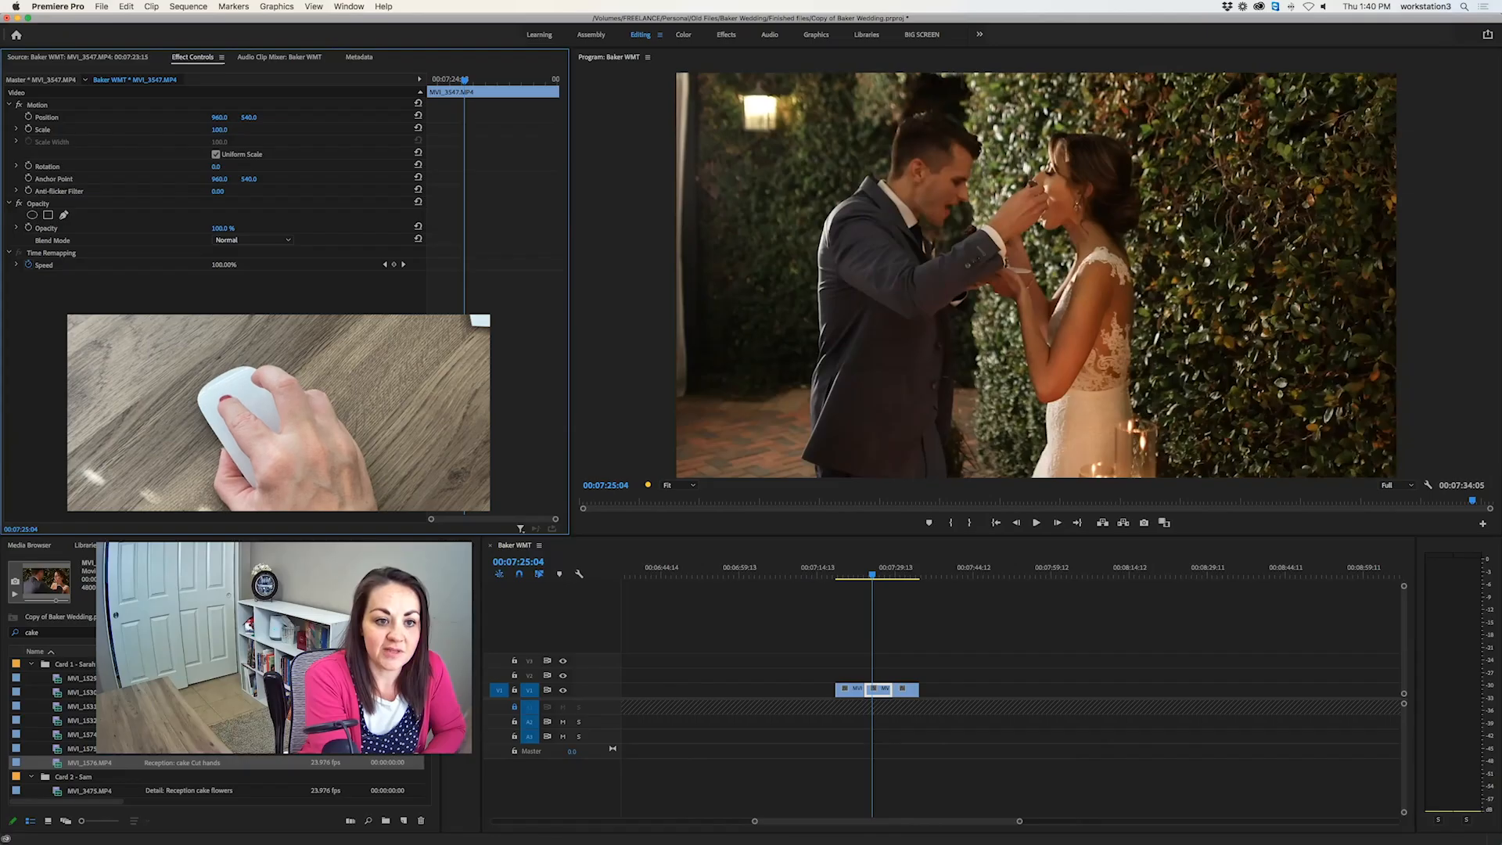
pyautogui.moveTo(219, 130)
pyautogui.mouseDown()
pyautogui.moveTo(296, 129)
pyautogui.moveTo(246, 130)
pyautogui.mouseUp()
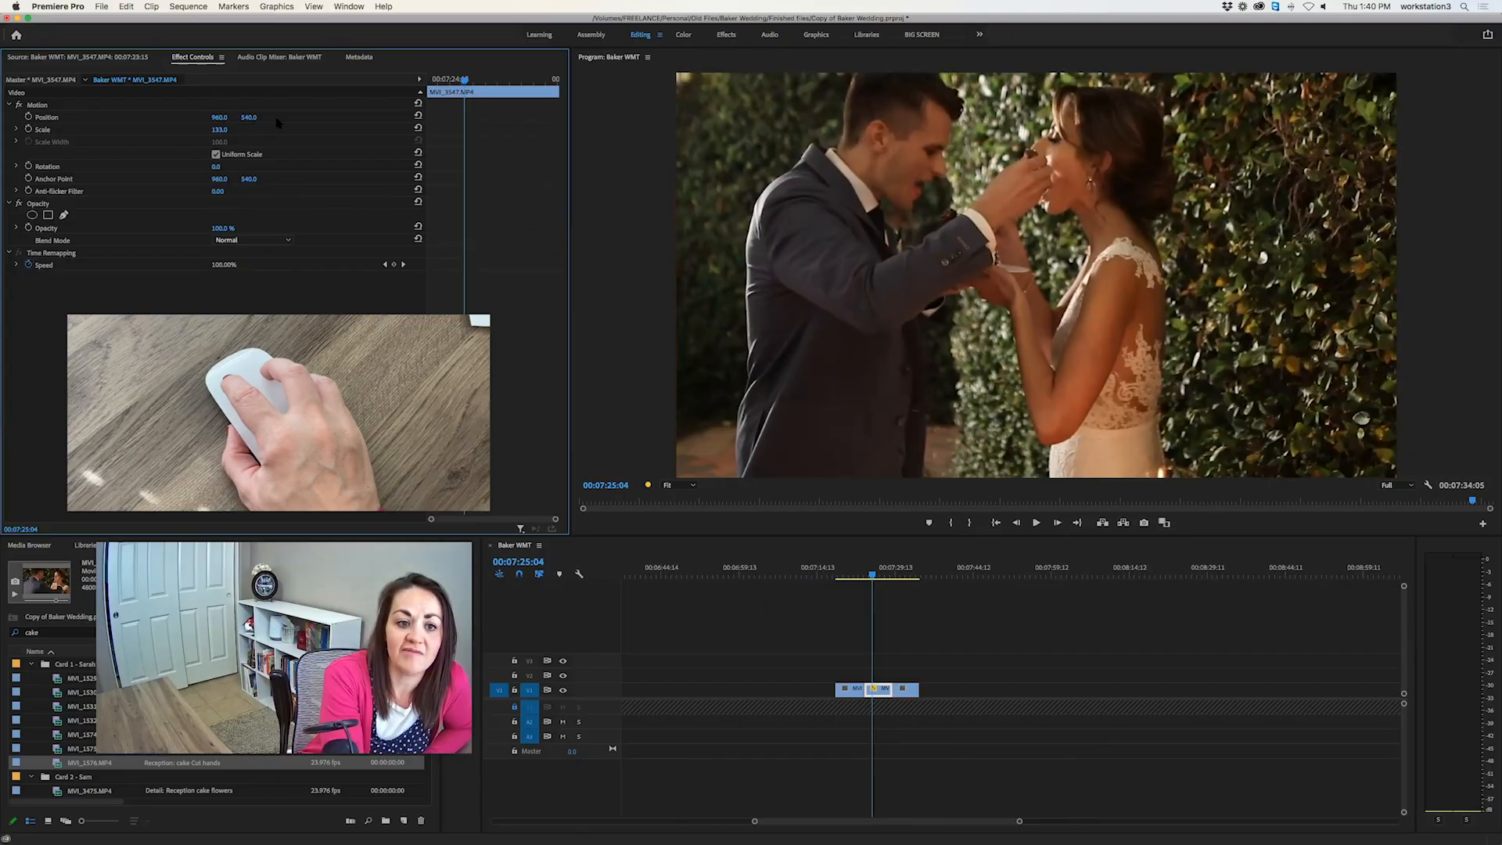
# - Try shifting the enlarged feeding clip freely within the frame and then only horizontally, undoing each move
pyautogui.doubleClick(951, 348)
pyautogui.moveTo(951, 348); pyautogui.dragTo(953, 387)
pyautogui.press('super+z')
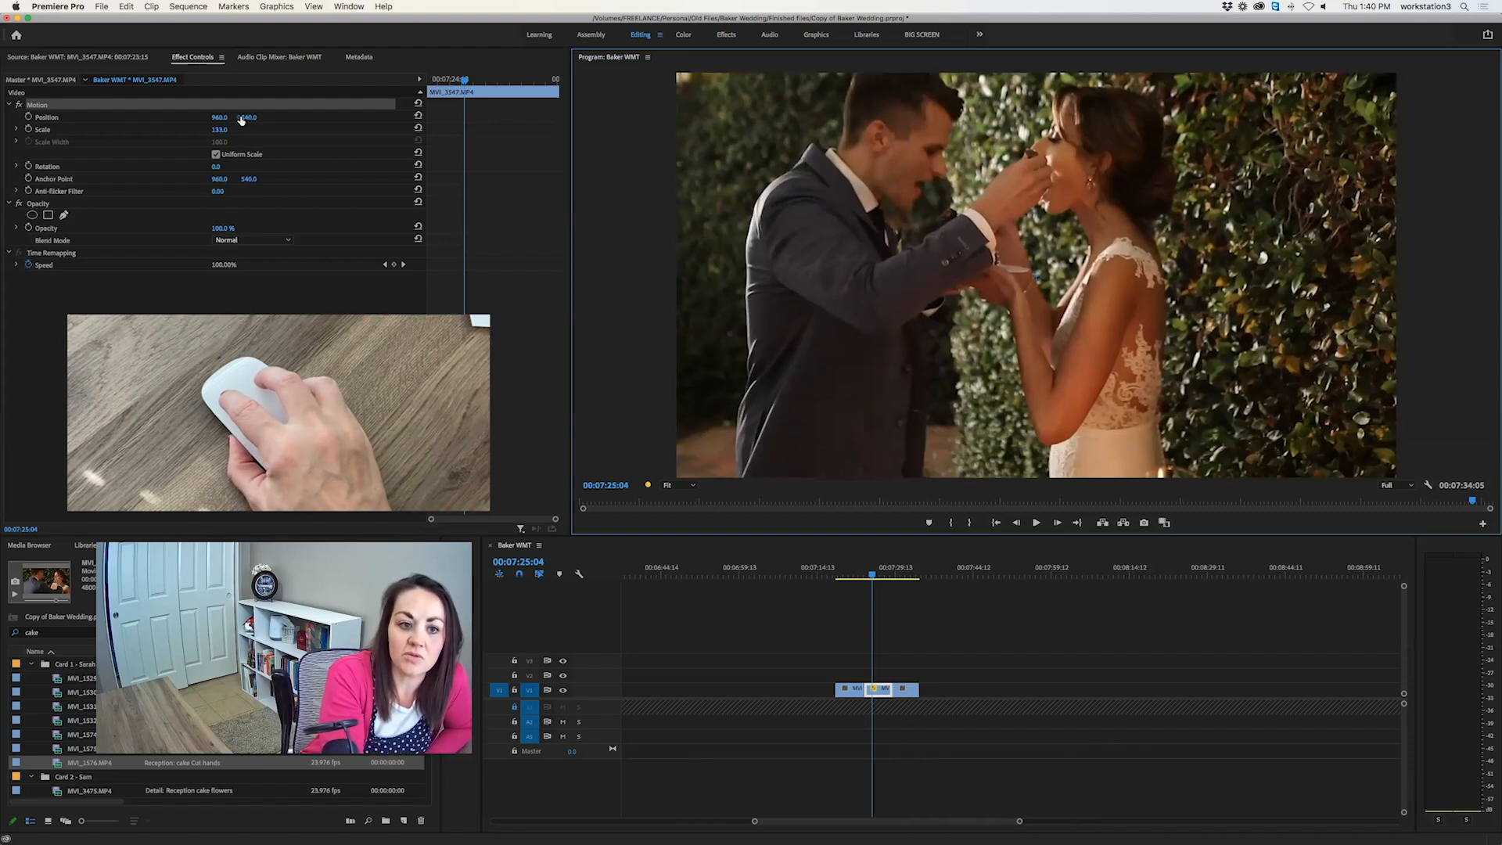
pyautogui.moveTo(221, 117); pyautogui.dragTo(360, 117)
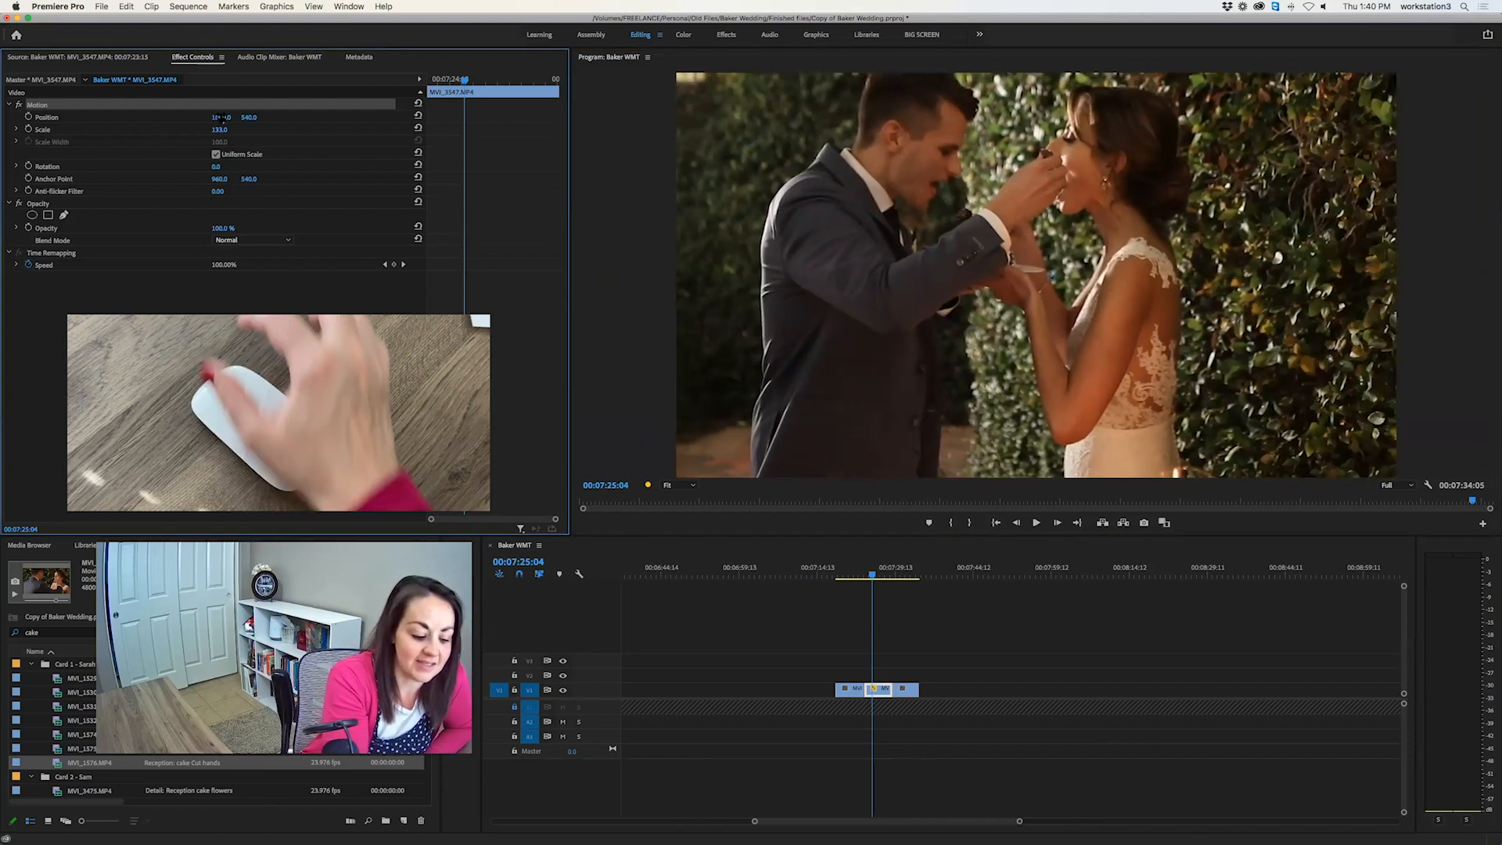
pyautogui.press('super+z')
# - Set the feeding clip's vertical position to 646 and play from the cake-cutting clip to check the new framing
pyautogui.moveTo(249, 118); pyautogui.dragTo(326, 117)
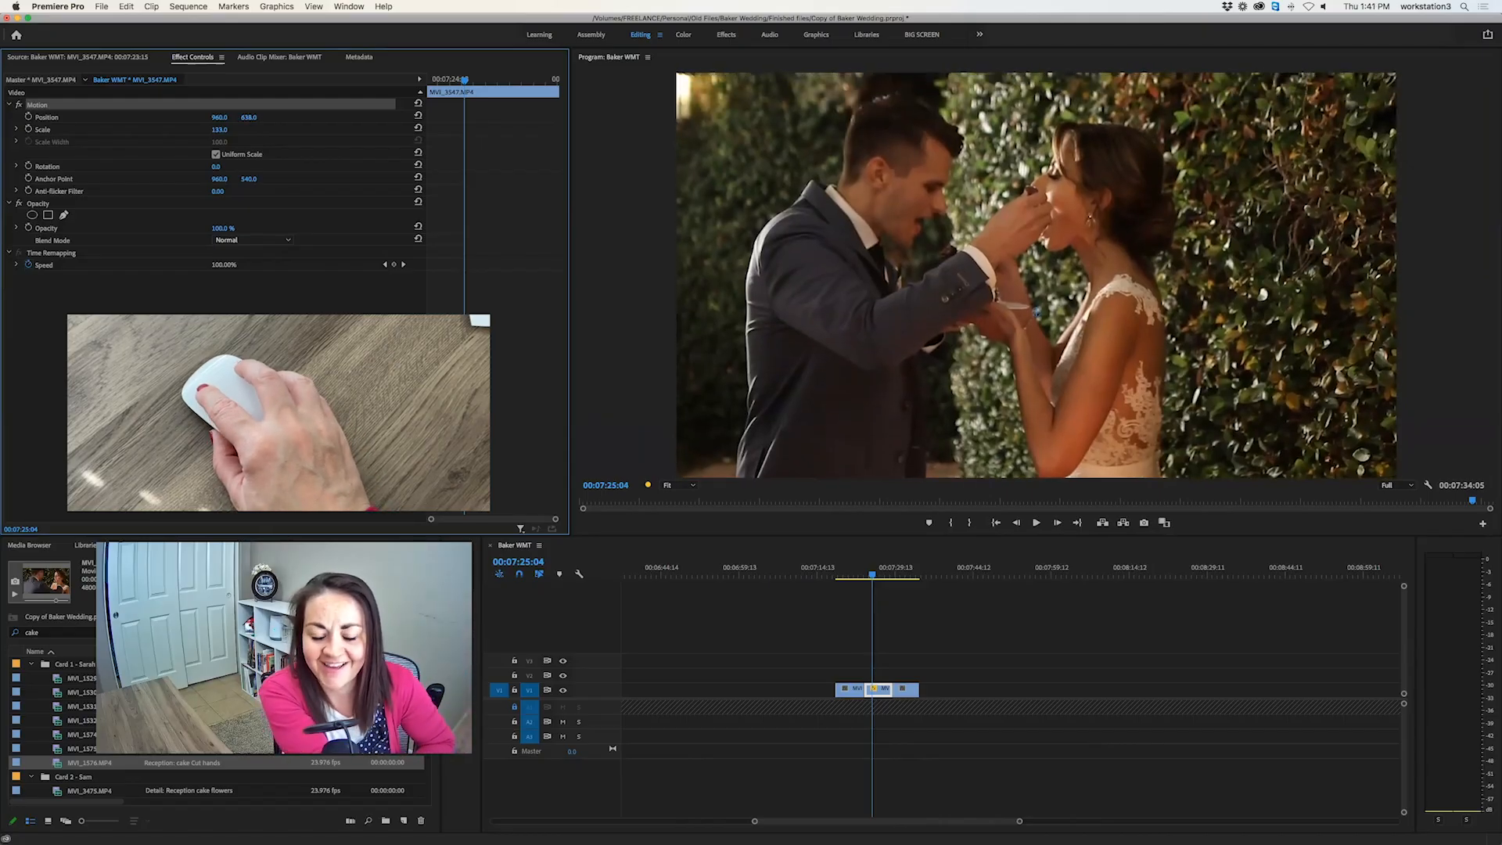
pyautogui.moveTo(249, 118)
pyautogui.mouseDown()
pyautogui.moveTo(293, 118)
pyautogui.moveTo(258, 118)
pyautogui.mouseUp()
pyautogui.click(853, 575)
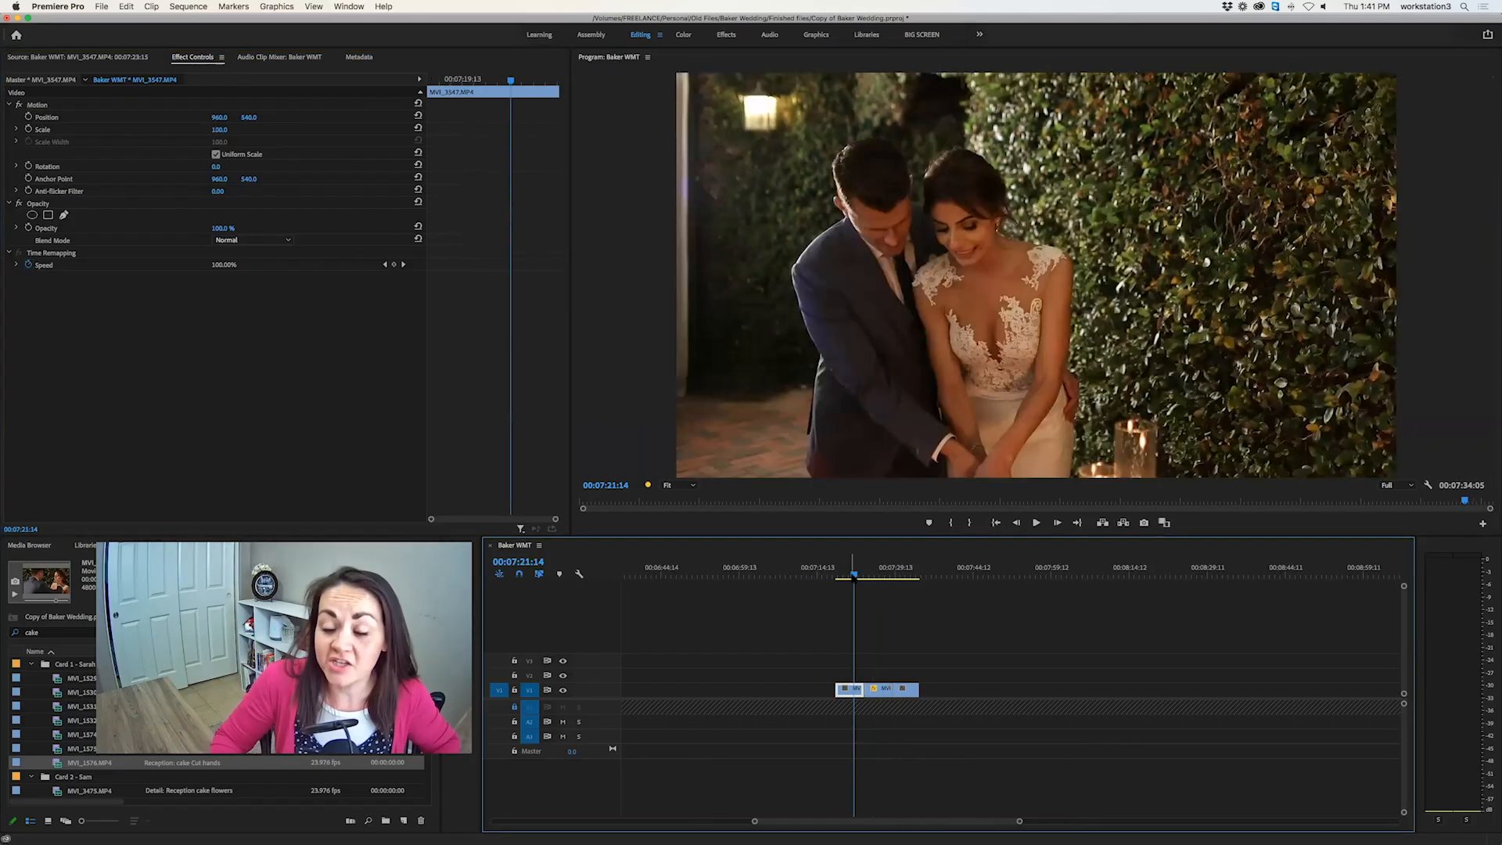
pyautogui.click(889, 627)
pyautogui.press('space')
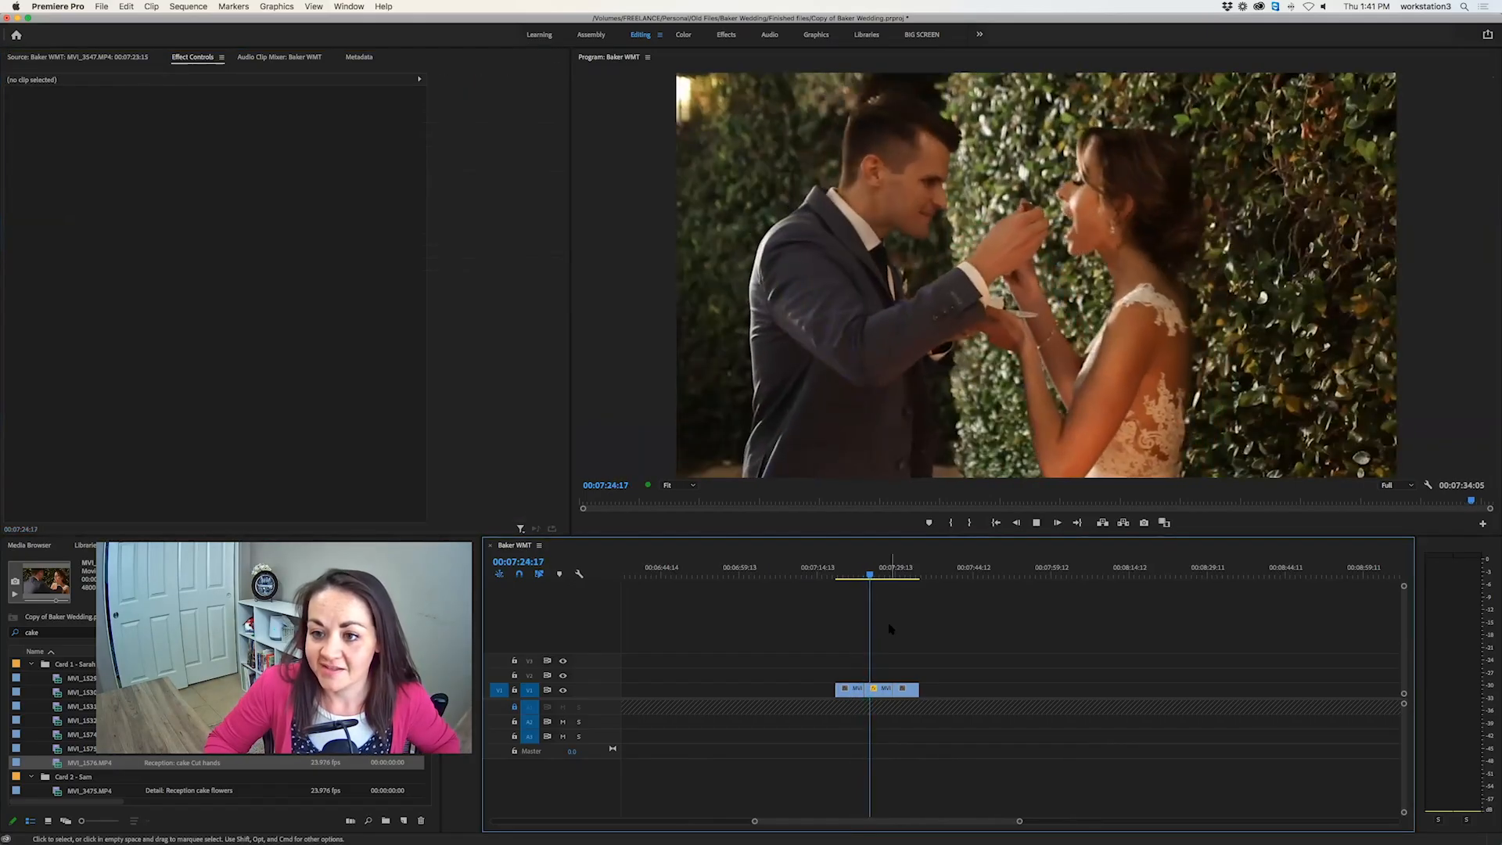
pyautogui.press('space')
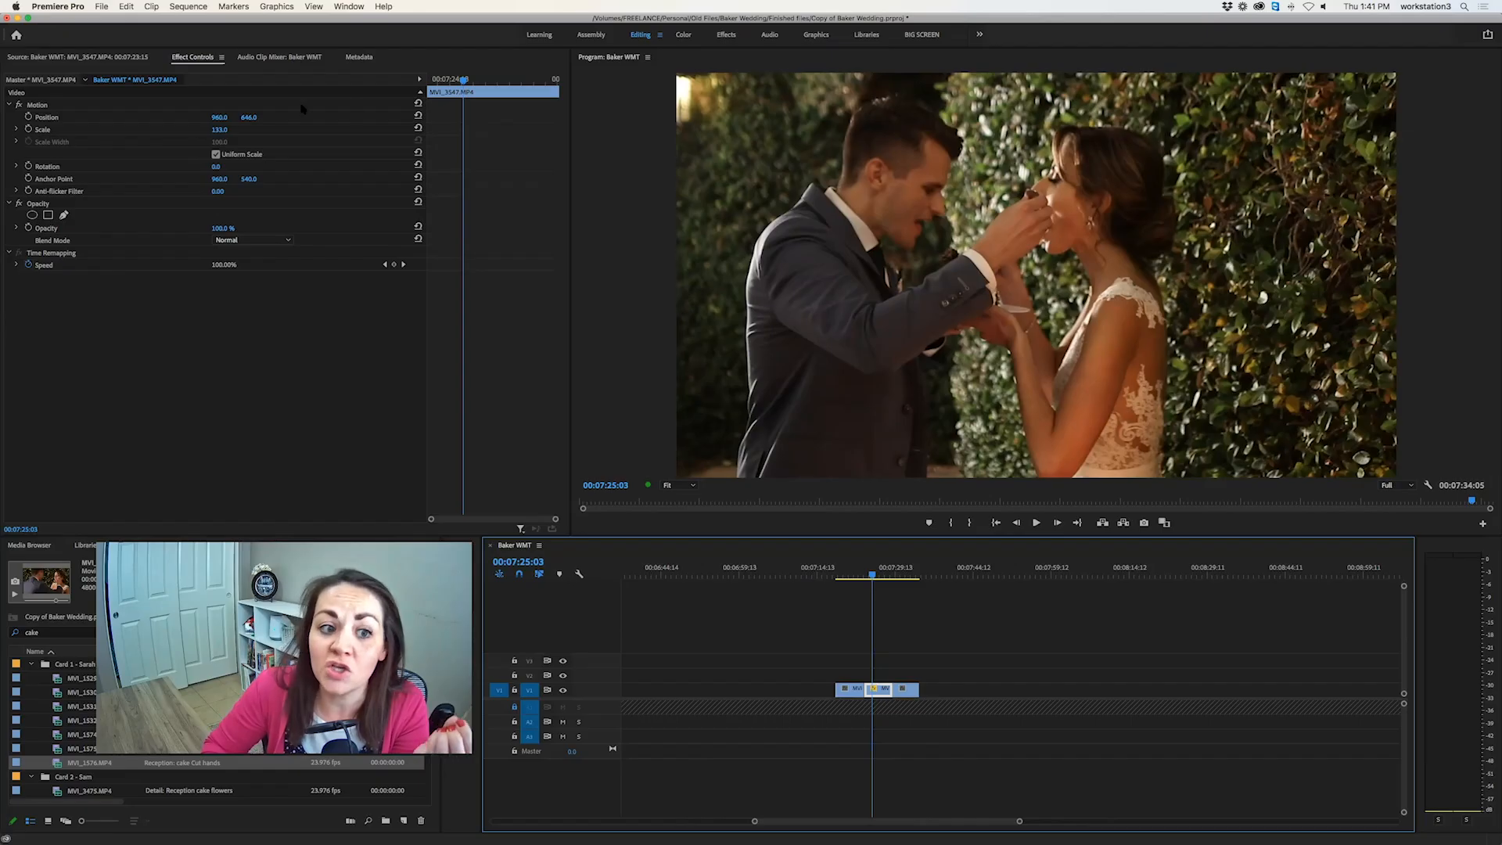
# - Play the sequence from the end of the cake-cutting clip into the kiss clip to review both cuts around the enlarged clip
pyautogui.click(219, 130)
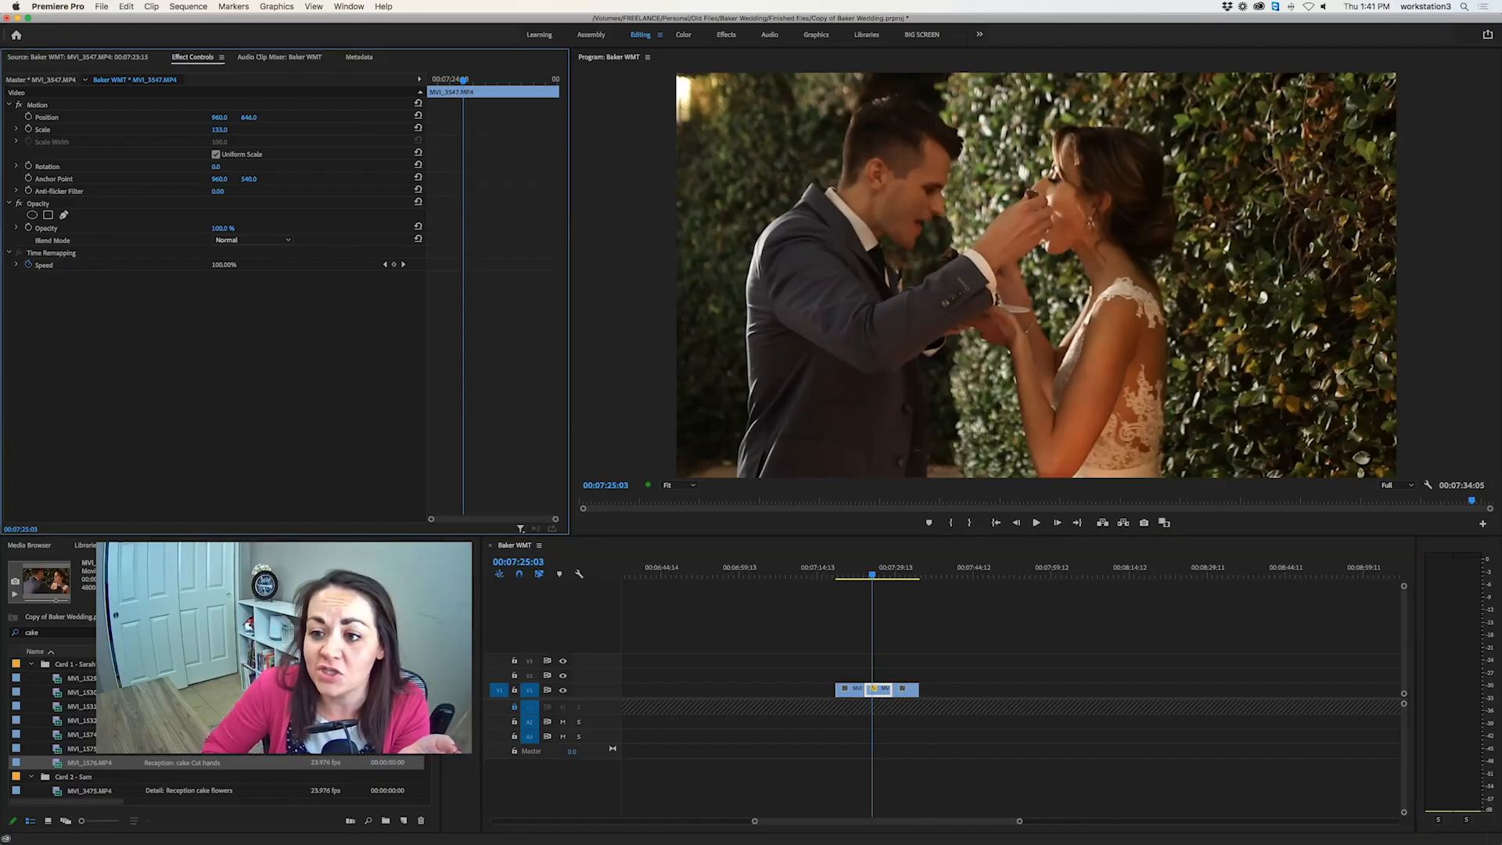
pyautogui.click(872, 618)
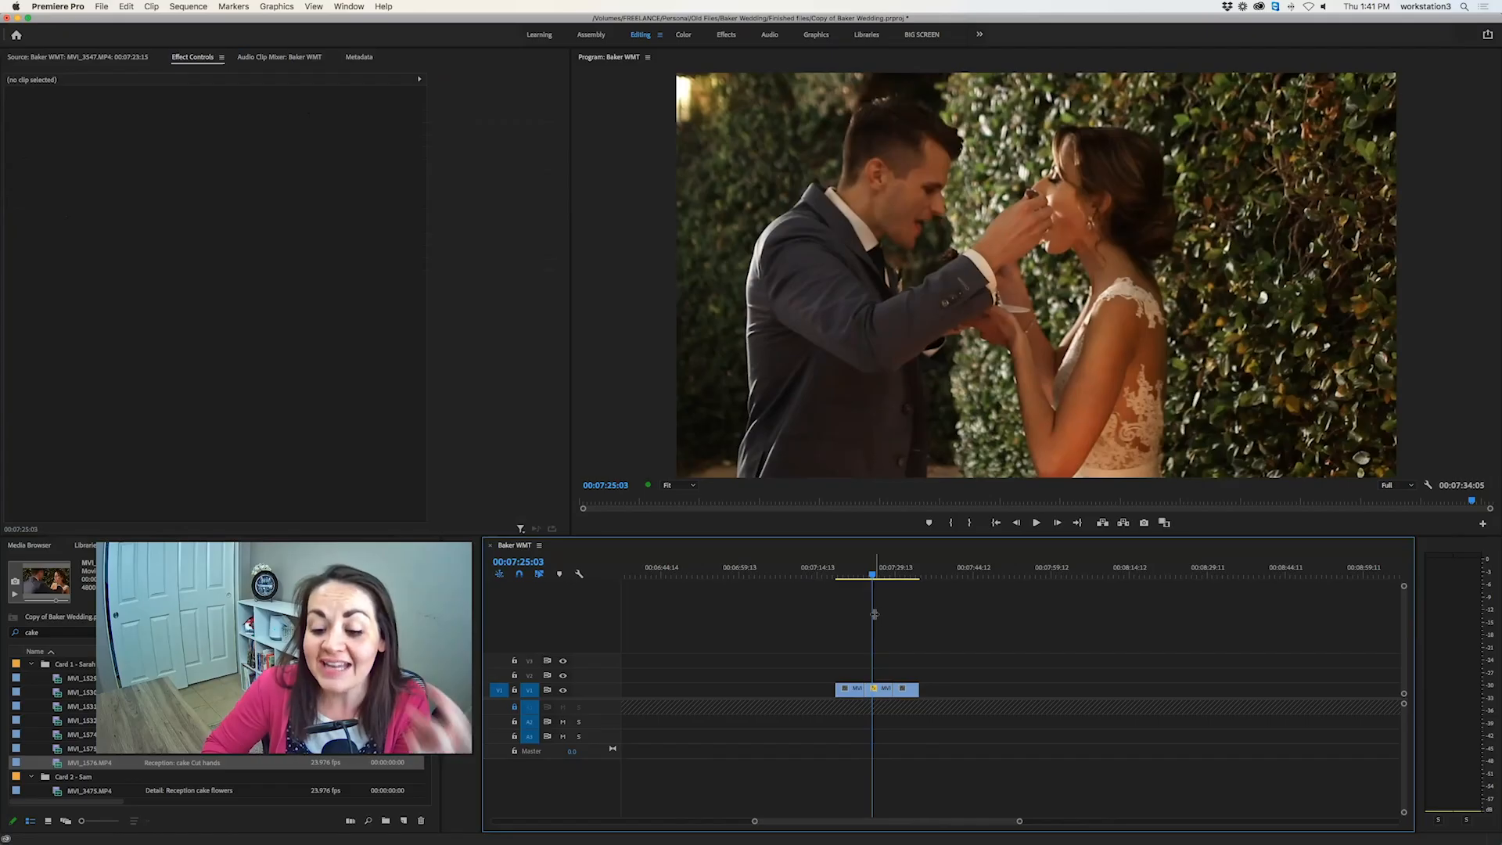
pyautogui.click(857, 571)
pyautogui.press('space')
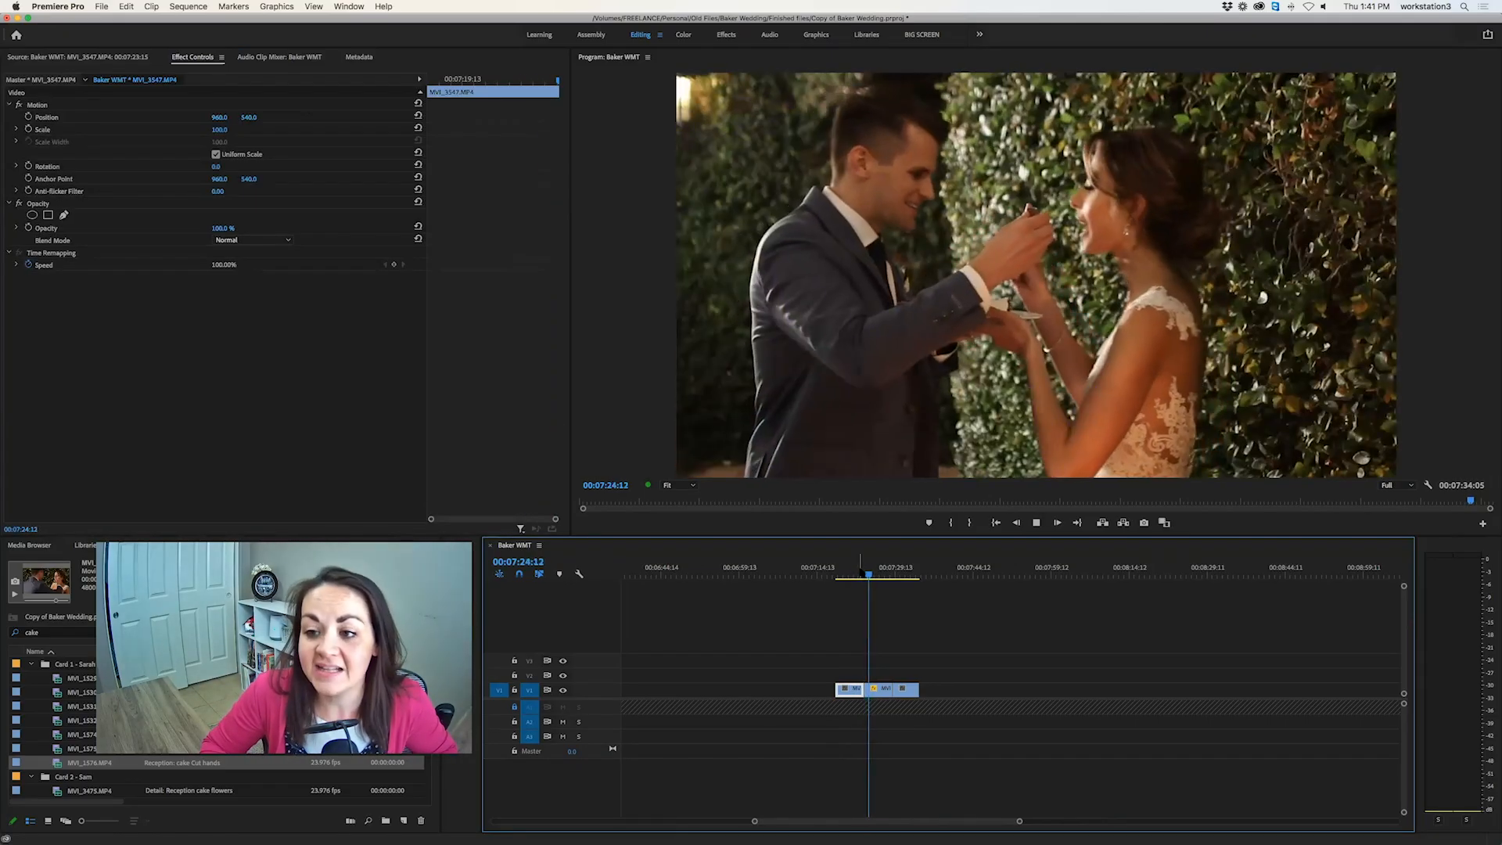
pyautogui.click(989, 671)
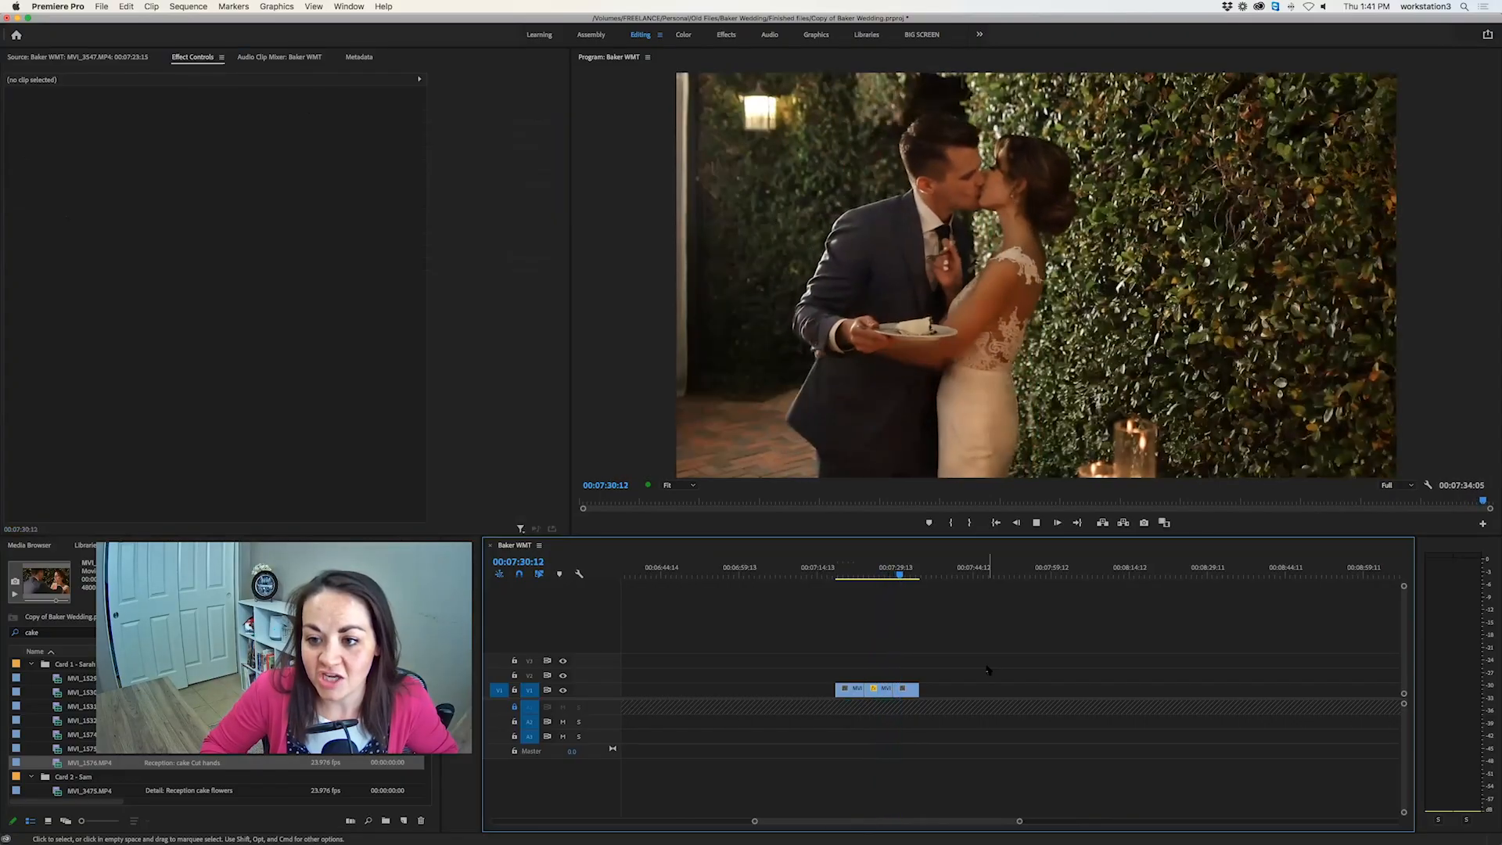
pyautogui.click(911, 687)
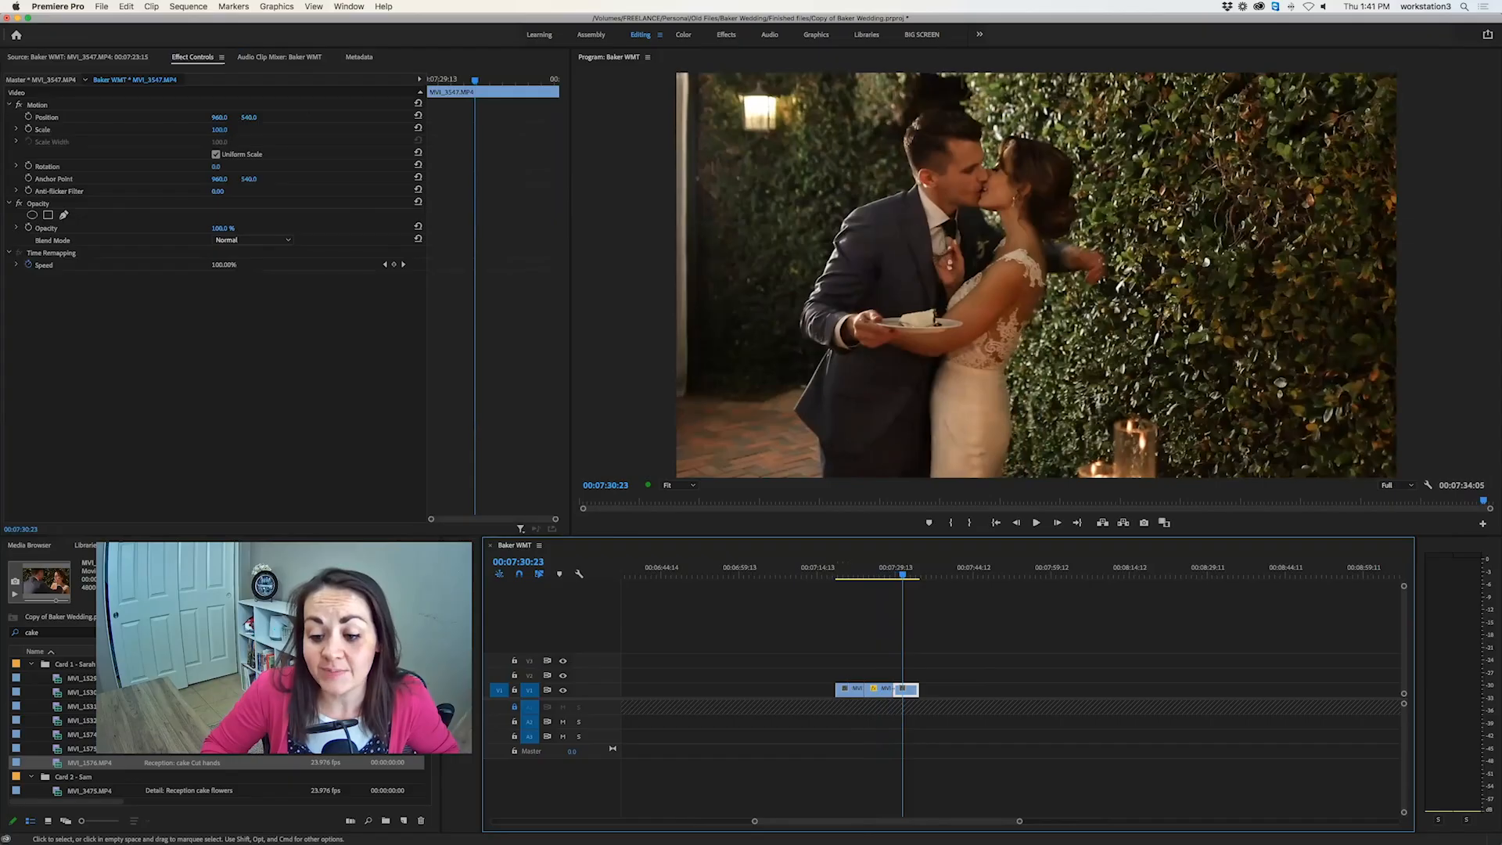
pyautogui.press('super+a')
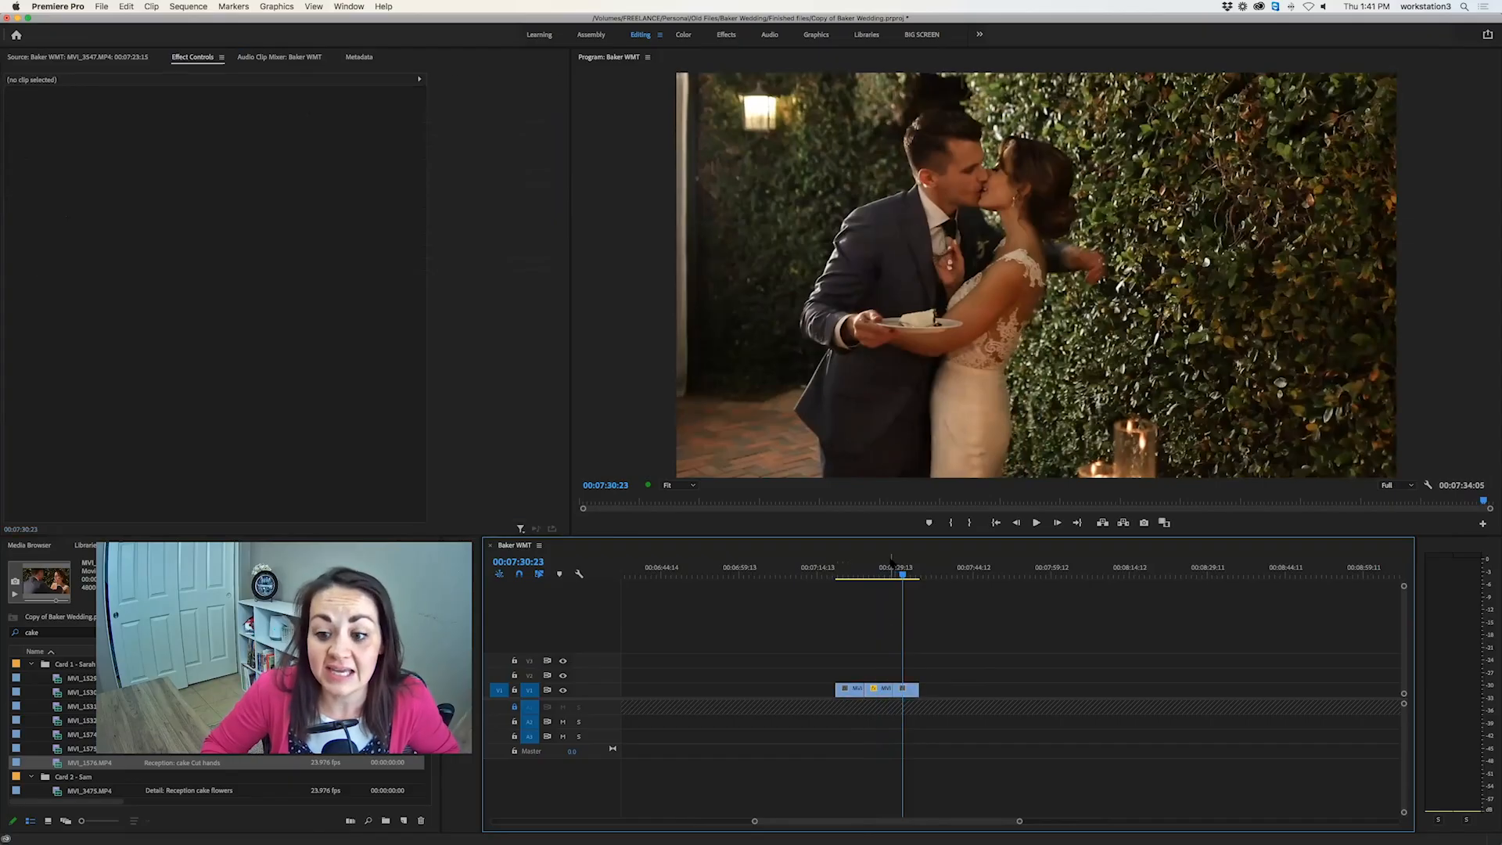
pyautogui.click(855, 576)
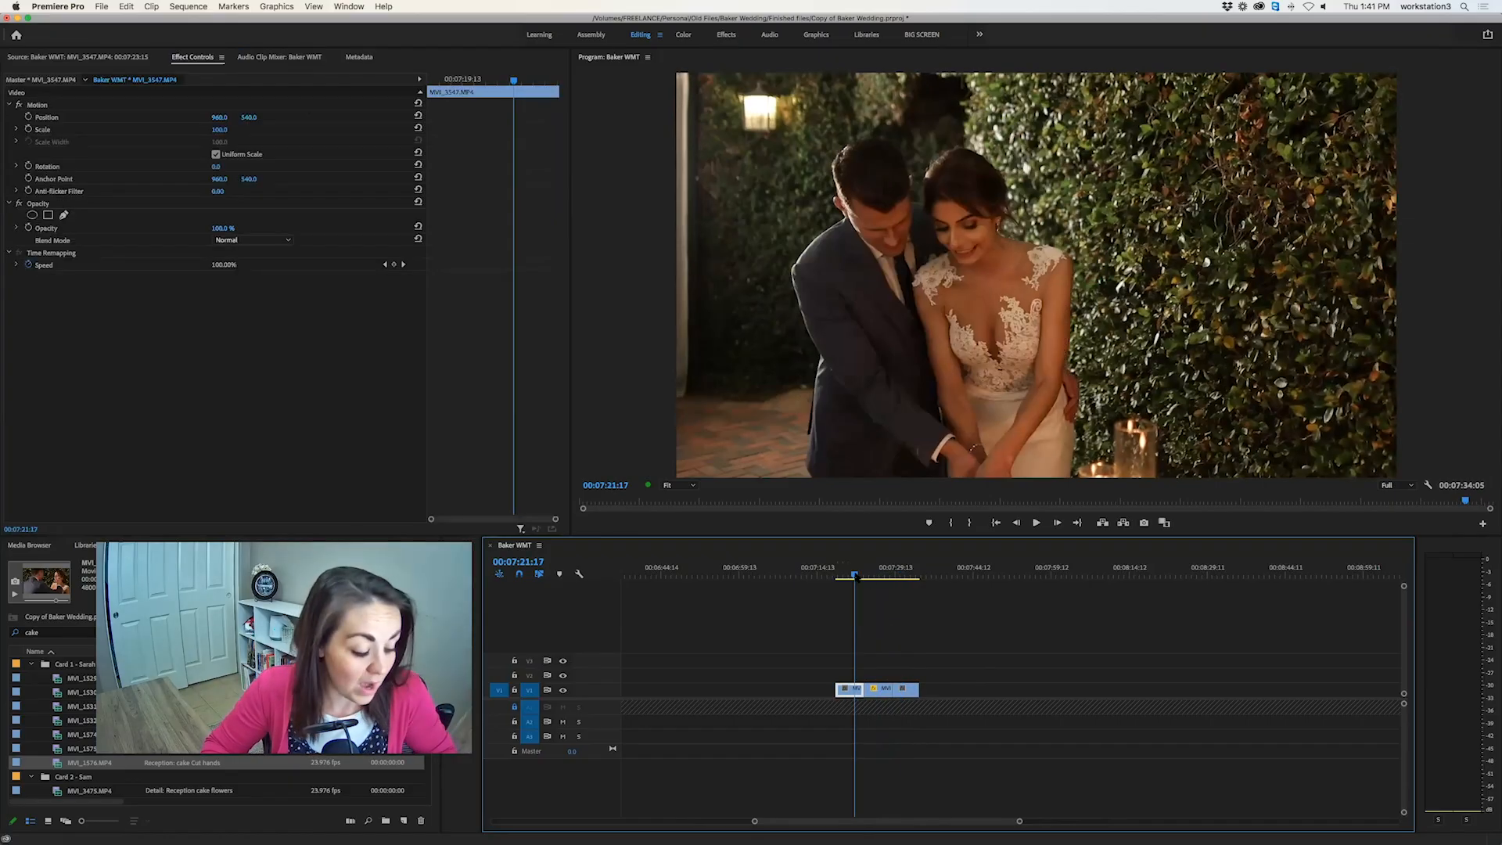
pyautogui.press('-')
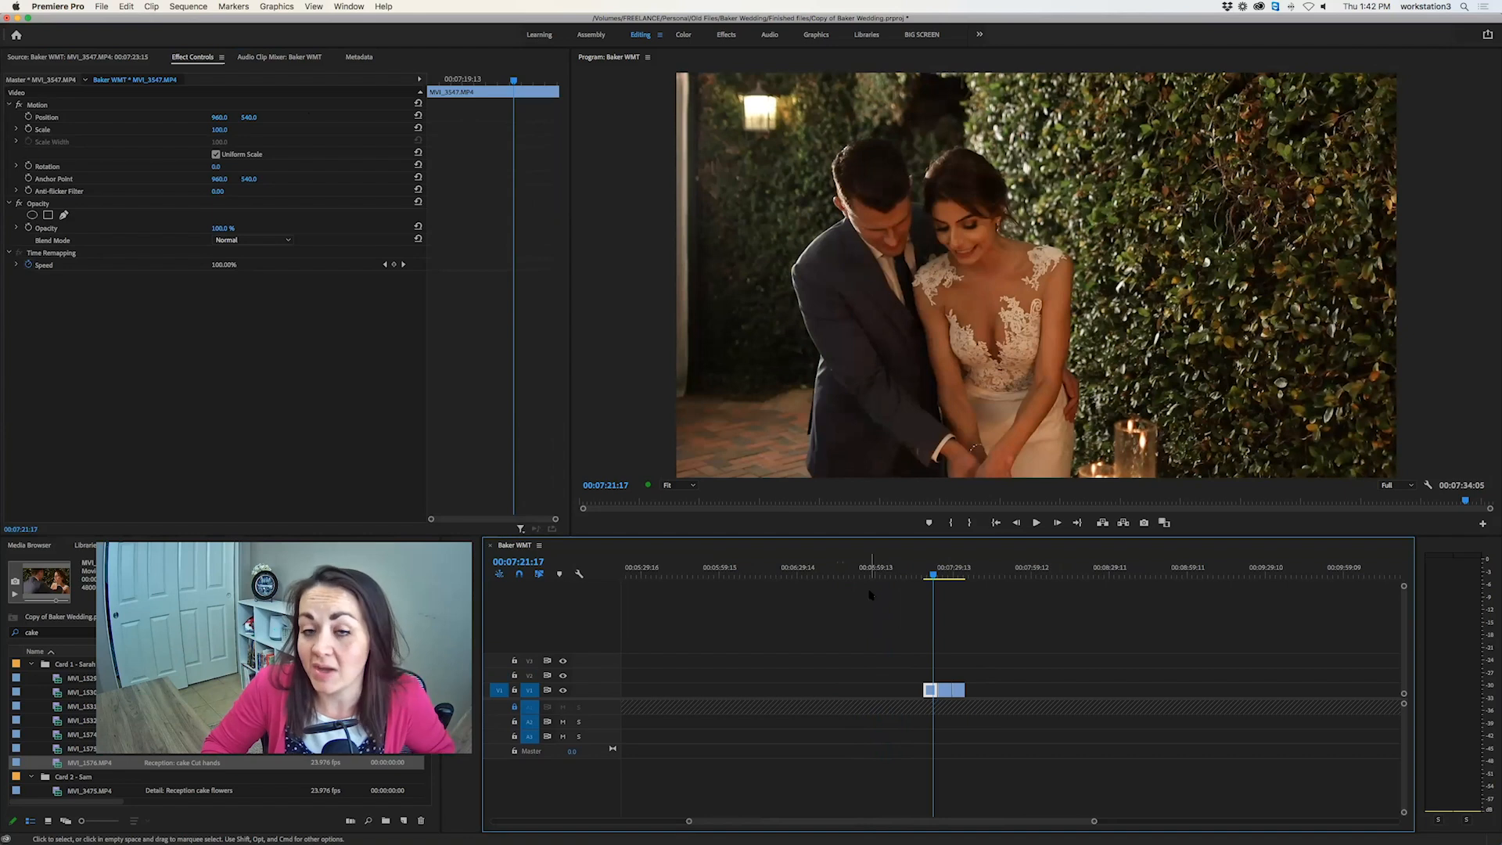
pyautogui.press('=')
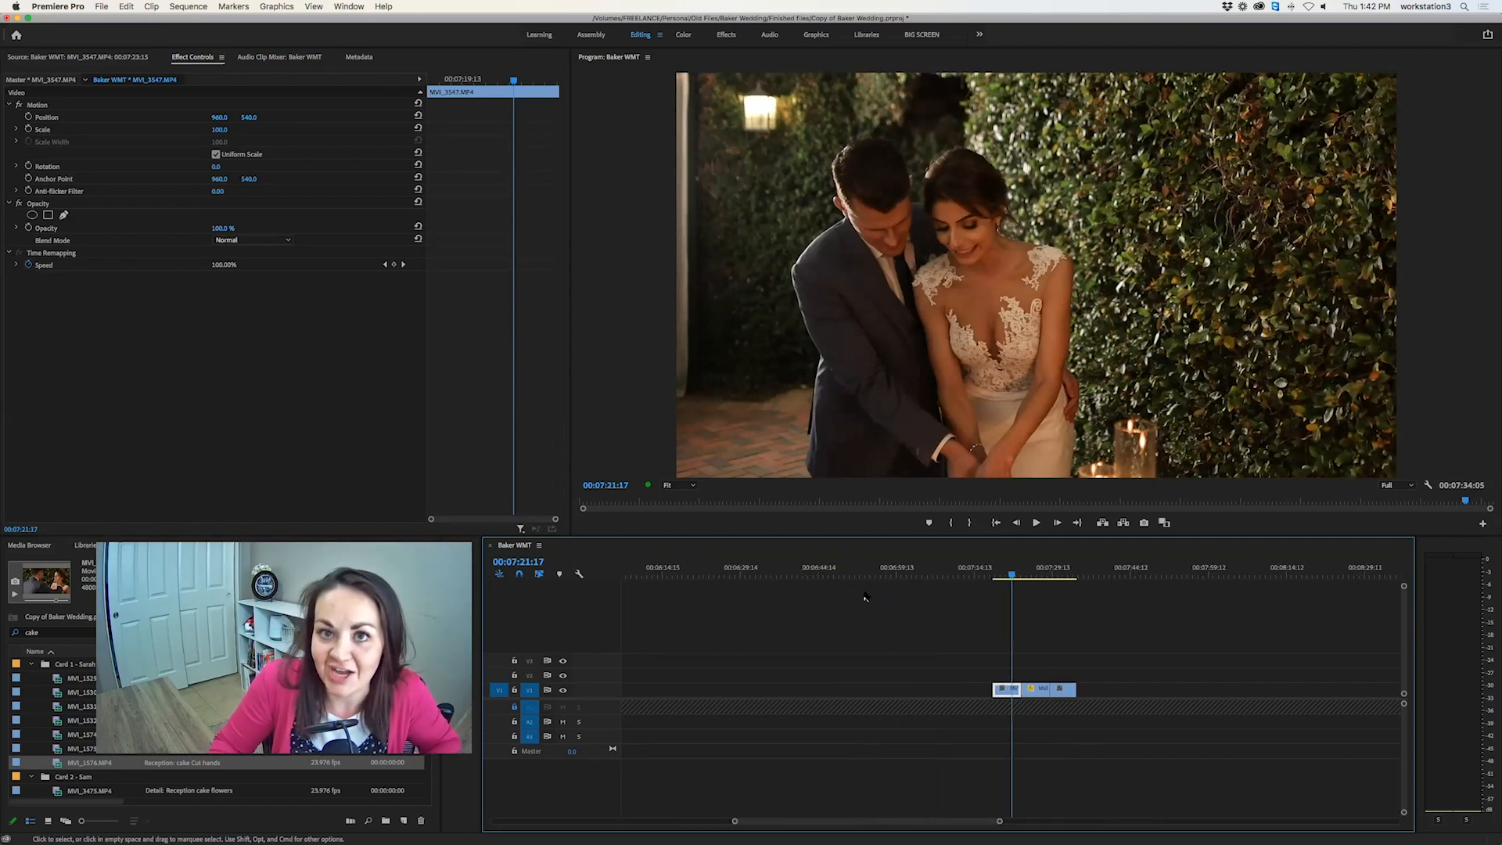